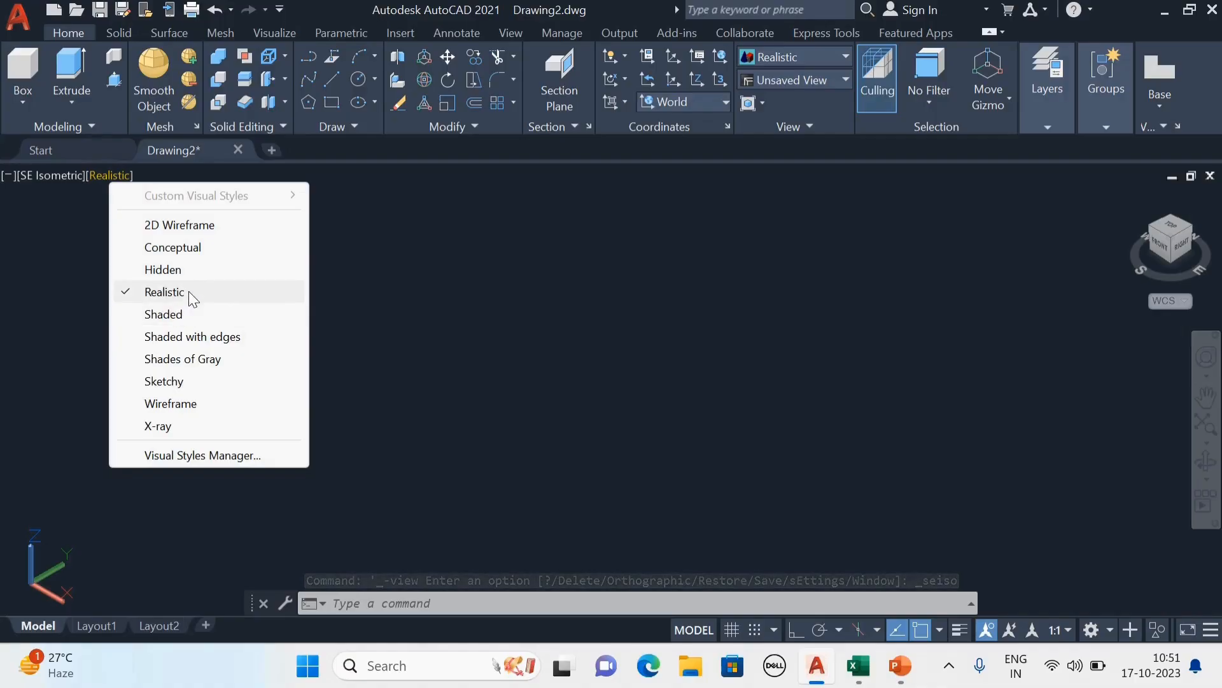
# Set the viewport's visual style to Realistic.
pyautogui.click(187, 294)
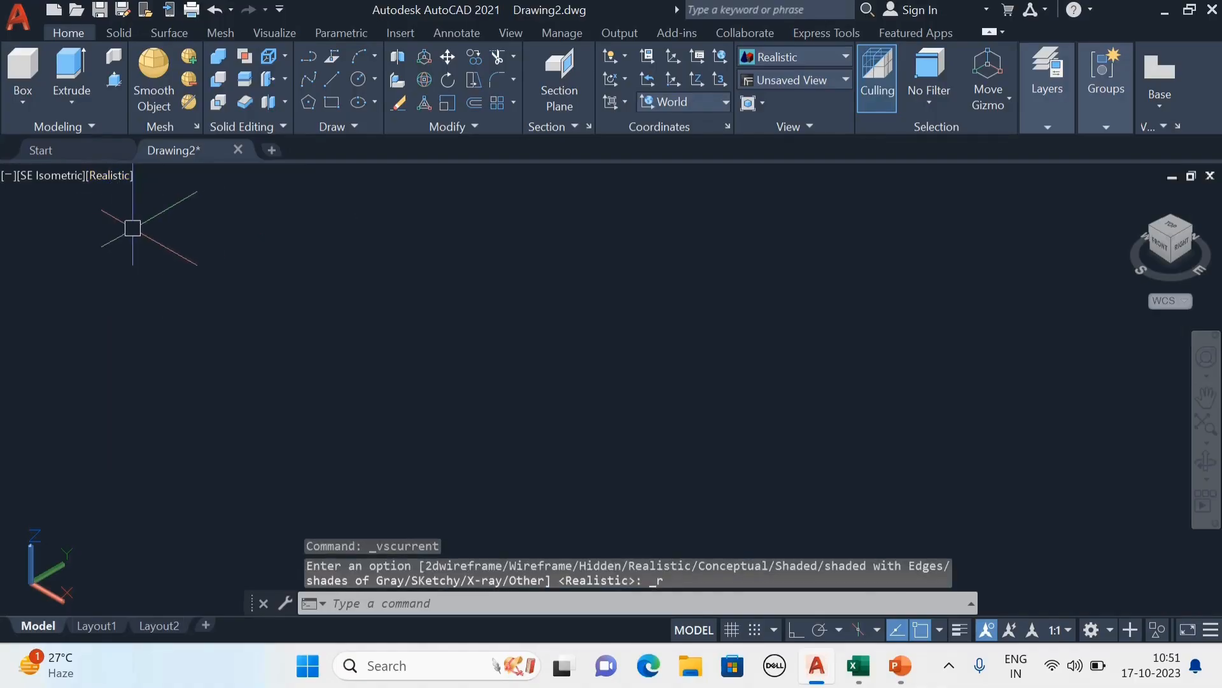
pyautogui.press('Escape')
pyautogui.press('Escape')
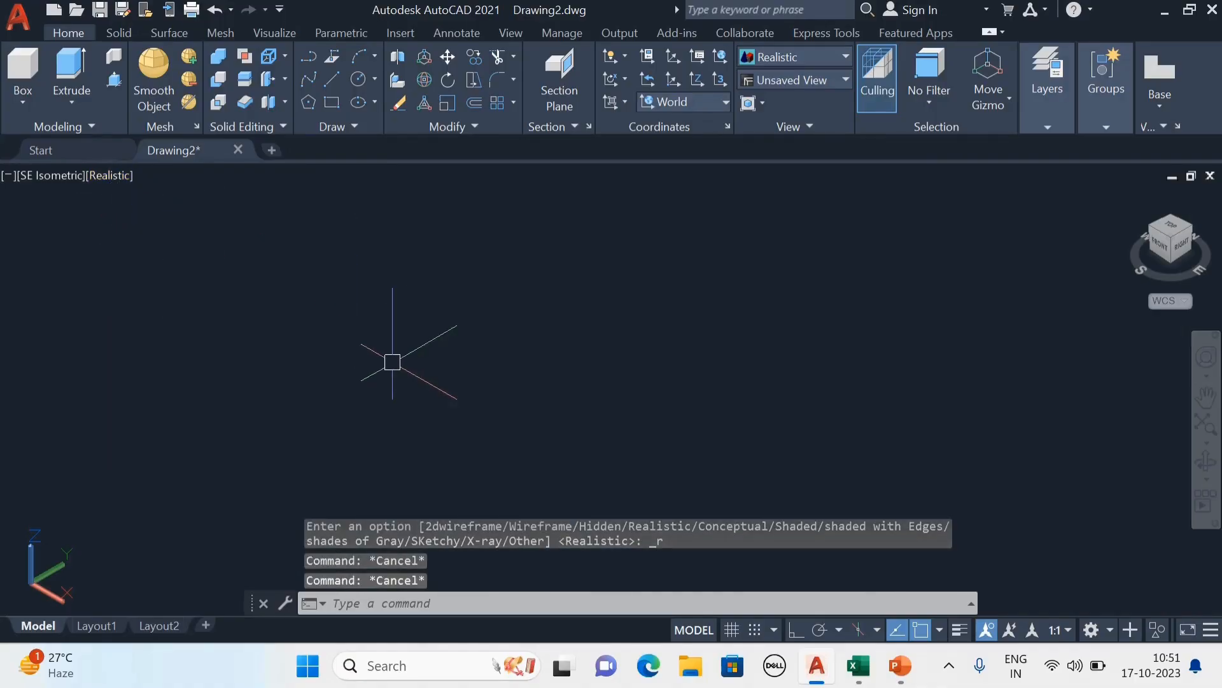
pyautogui.press('Escape')
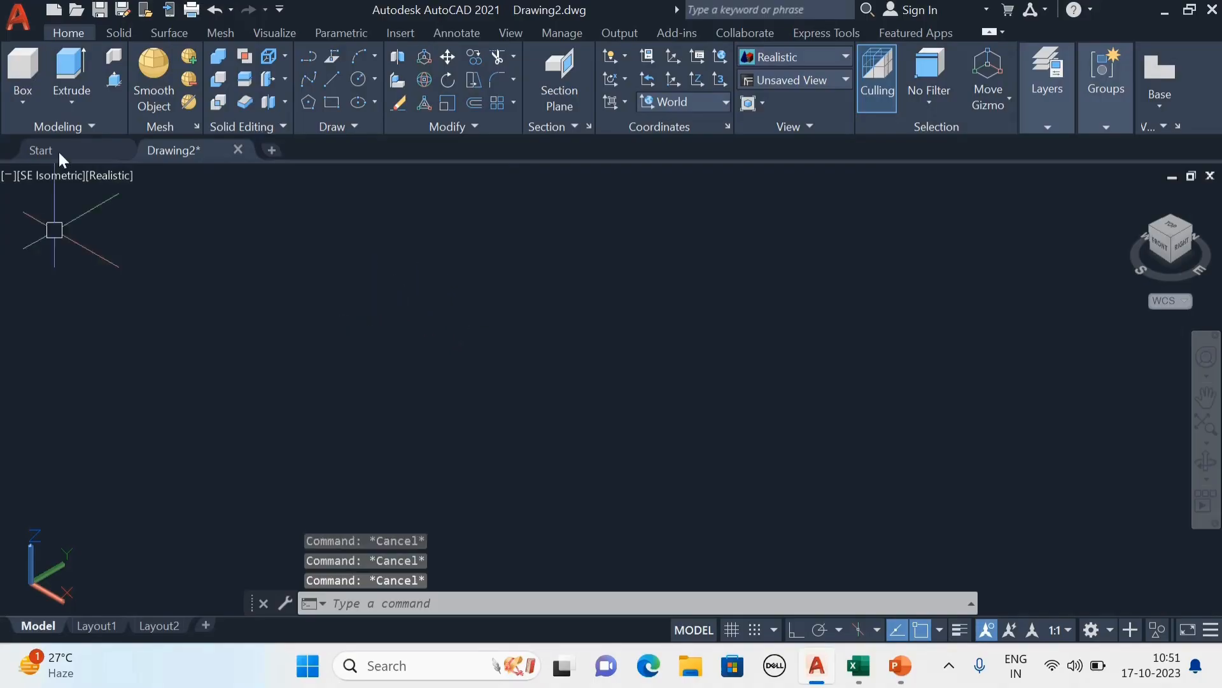
# Create a solid box with a roughly square base and similar height in the middle of the empty drawing.
pyautogui.click(30, 99)
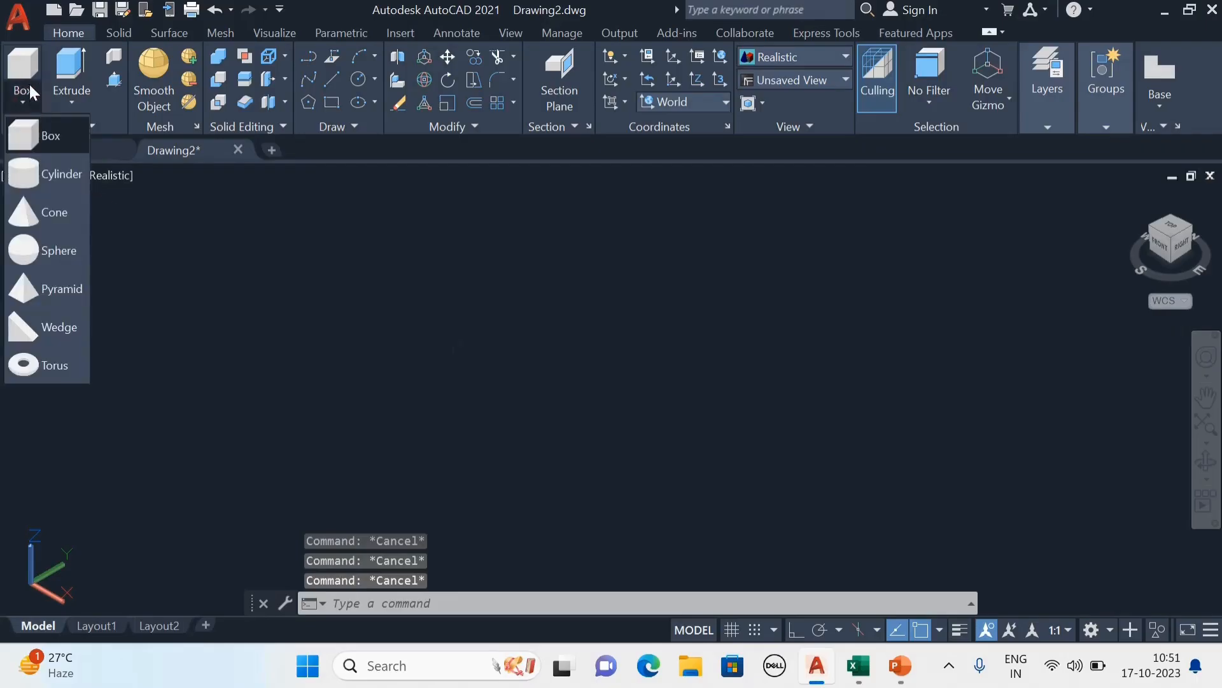
pyautogui.click(39, 127)
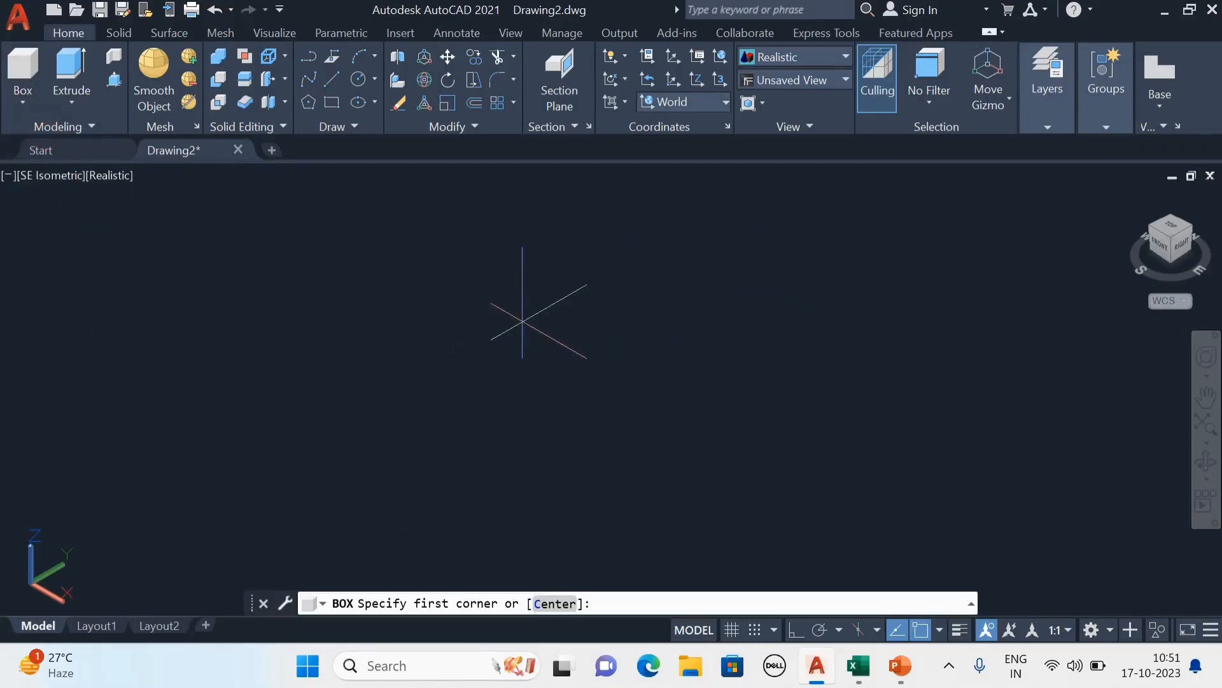
pyautogui.click(507, 303)
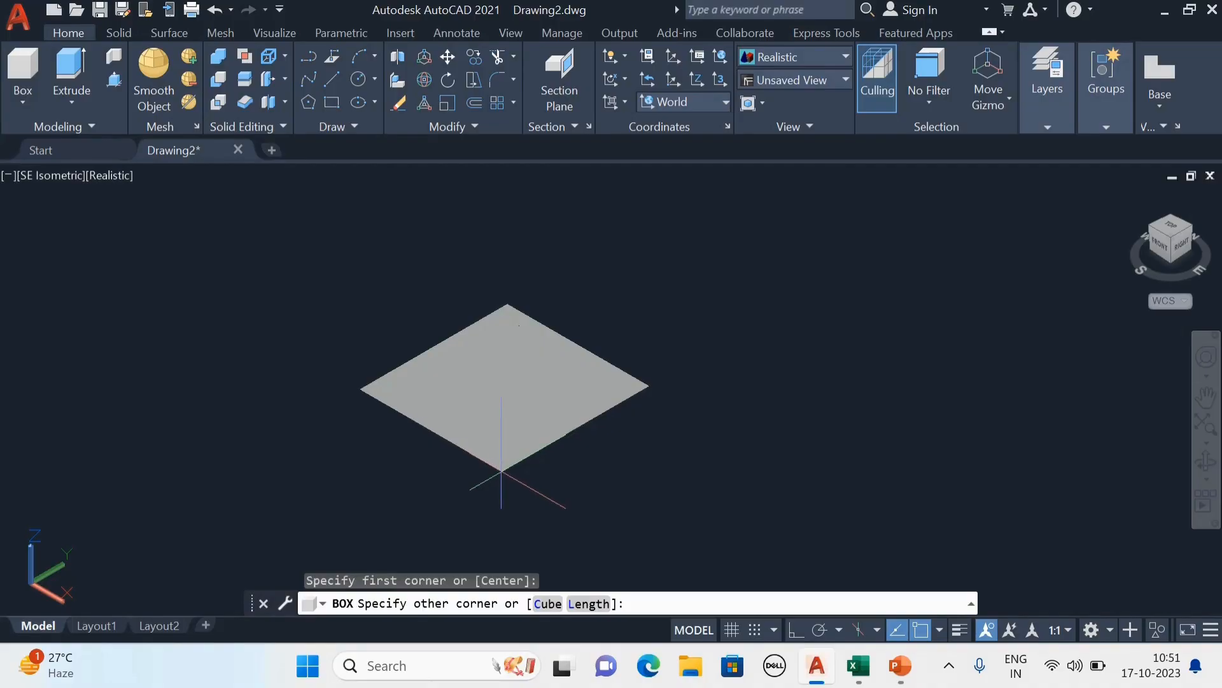
pyautogui.click(502, 471)
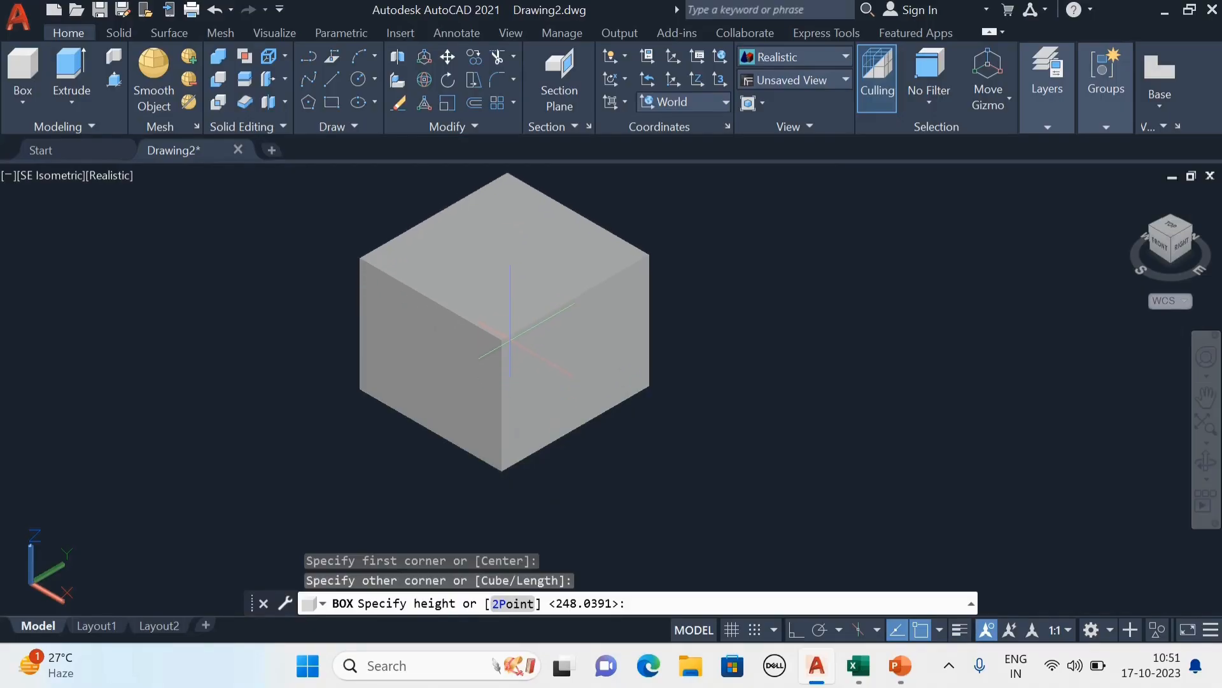
pyautogui.click(503, 331)
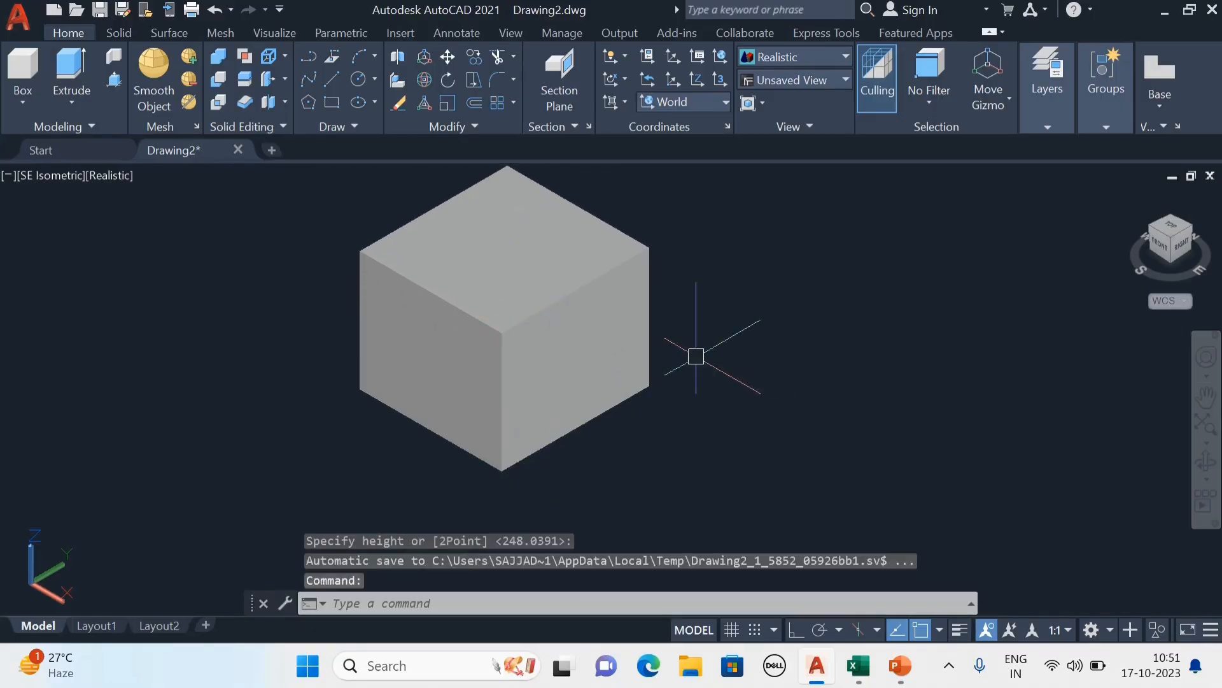
# Examine the box up close and from farther away, keeping it centred in the view.
pyautogui.moveTo(694, 357); pyautogui.dragTo(640, 413, button='middle')
pyautogui.press('Escape')
pyautogui.moveTo(612, 358); pyautogui.dragTo(629, 380, button='middle')
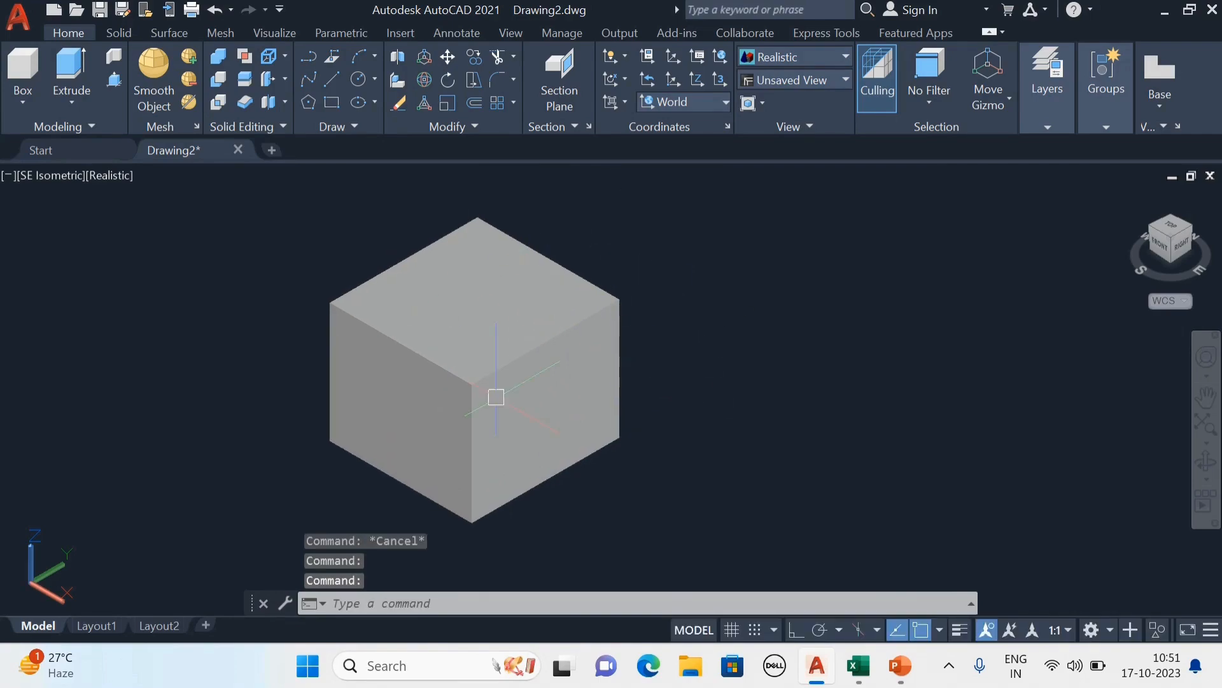
pyautogui.moveTo(505, 439); pyautogui.dragTo(515, 445, button='middle')
pyautogui.scroll(3, 518, 445)
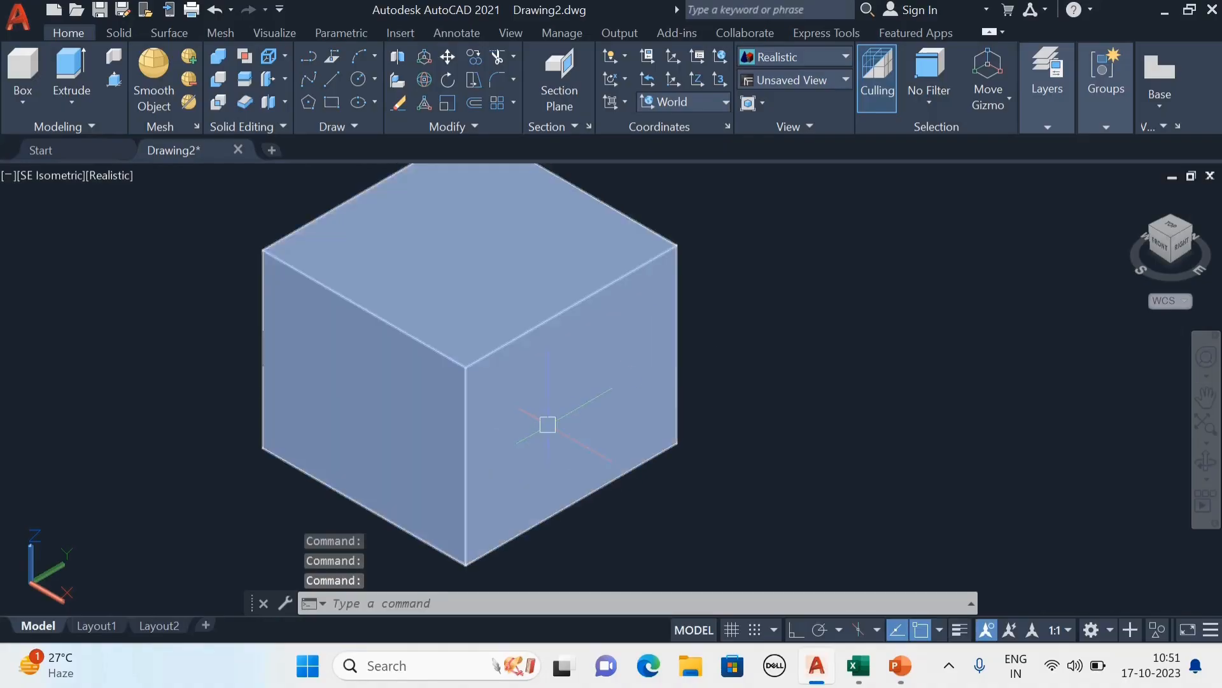
pyautogui.scroll(-4, 545, 381)
pyautogui.moveTo(619, 391); pyautogui.dragTo(630, 392, button='middle')
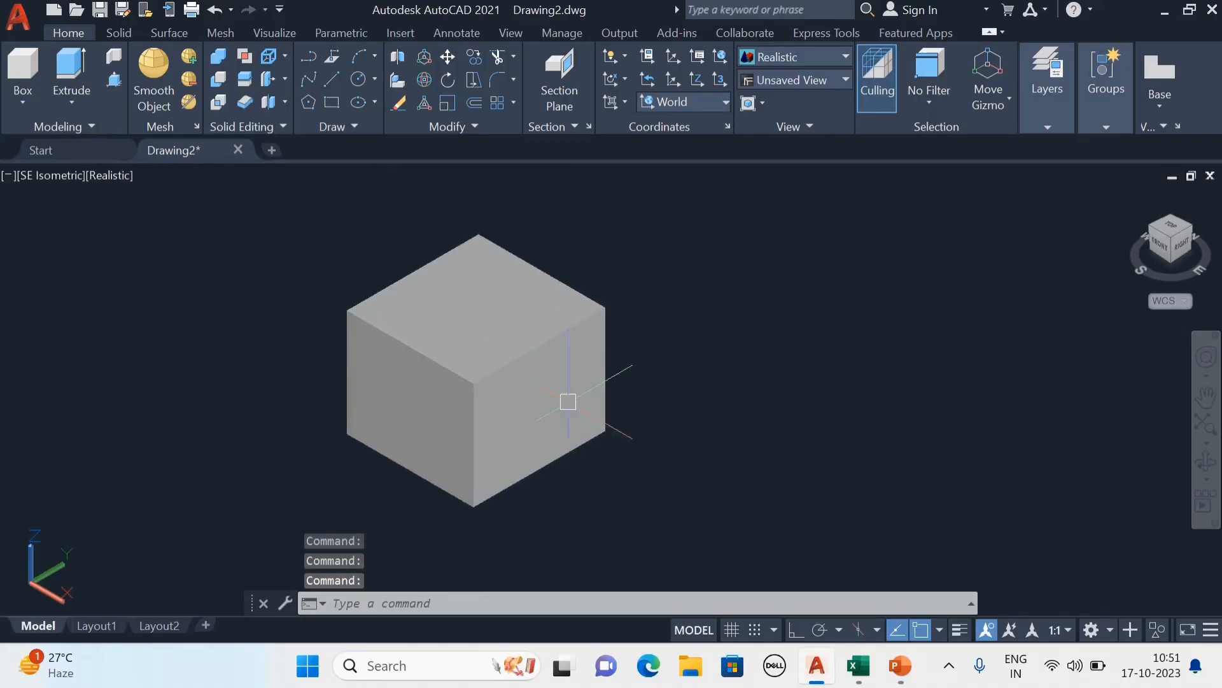
pyautogui.scroll(2, 604, 393)
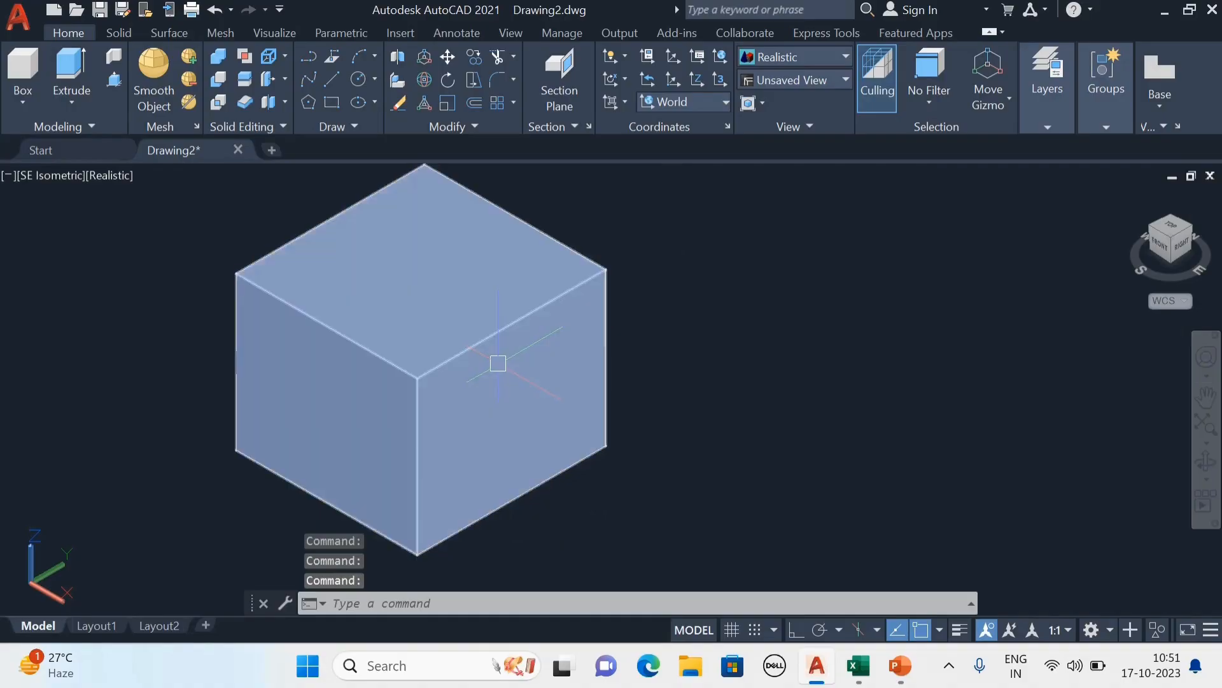
pyautogui.scroll(-3, 735, 364)
pyautogui.moveTo(739, 365); pyautogui.dragTo(727, 383, button='middle')
pyautogui.press('Escape')
pyautogui.press('Escape')
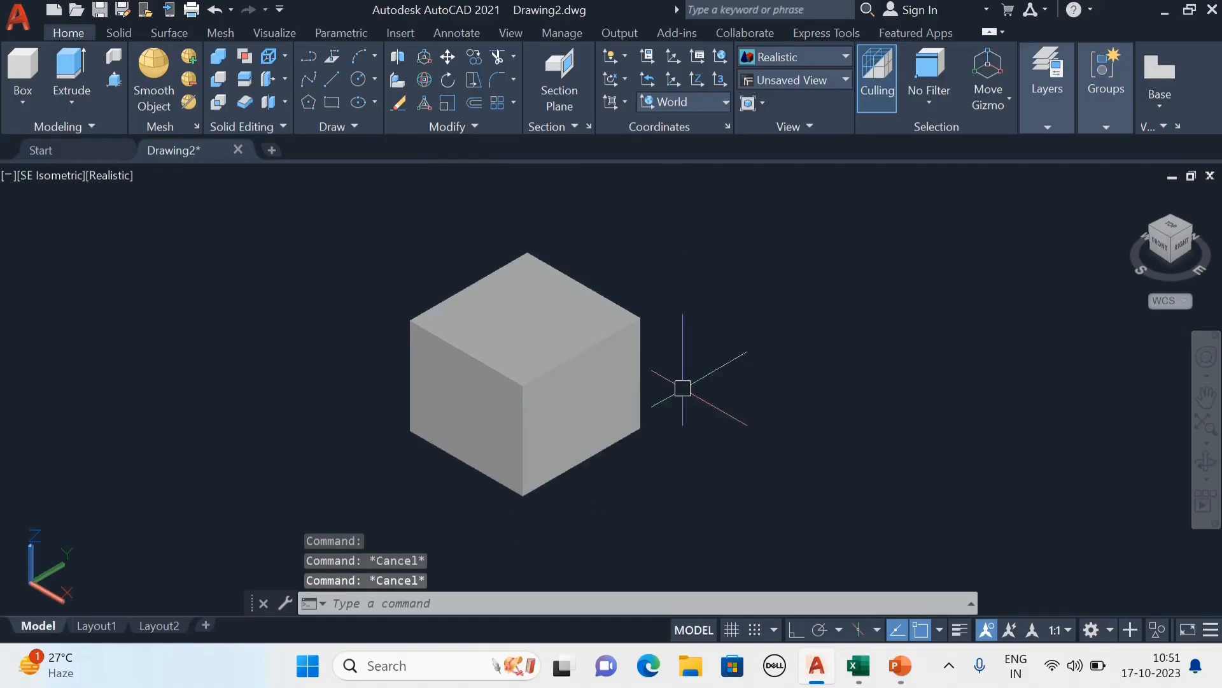
# Display the Materials Browser and duplicate the Global material in the document materials.
pyautogui.click(272, 33)
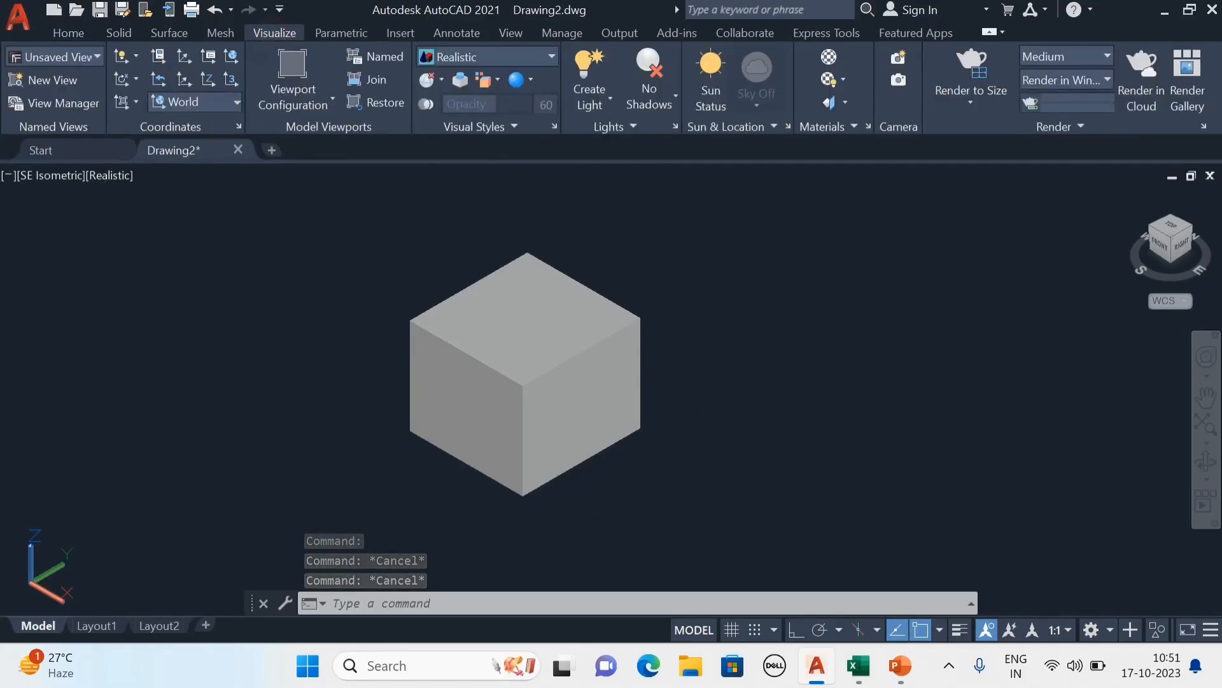
pyautogui.click(830, 58)
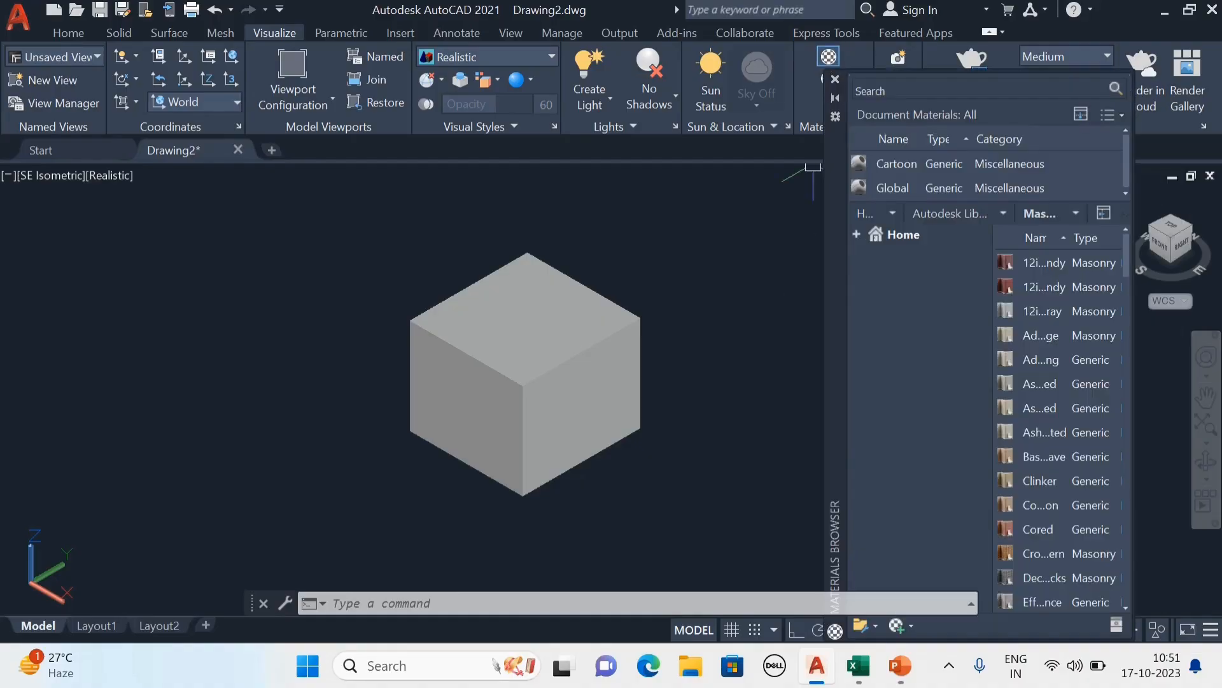
pyautogui.click(902, 185)
pyautogui.rightClick(903, 186)
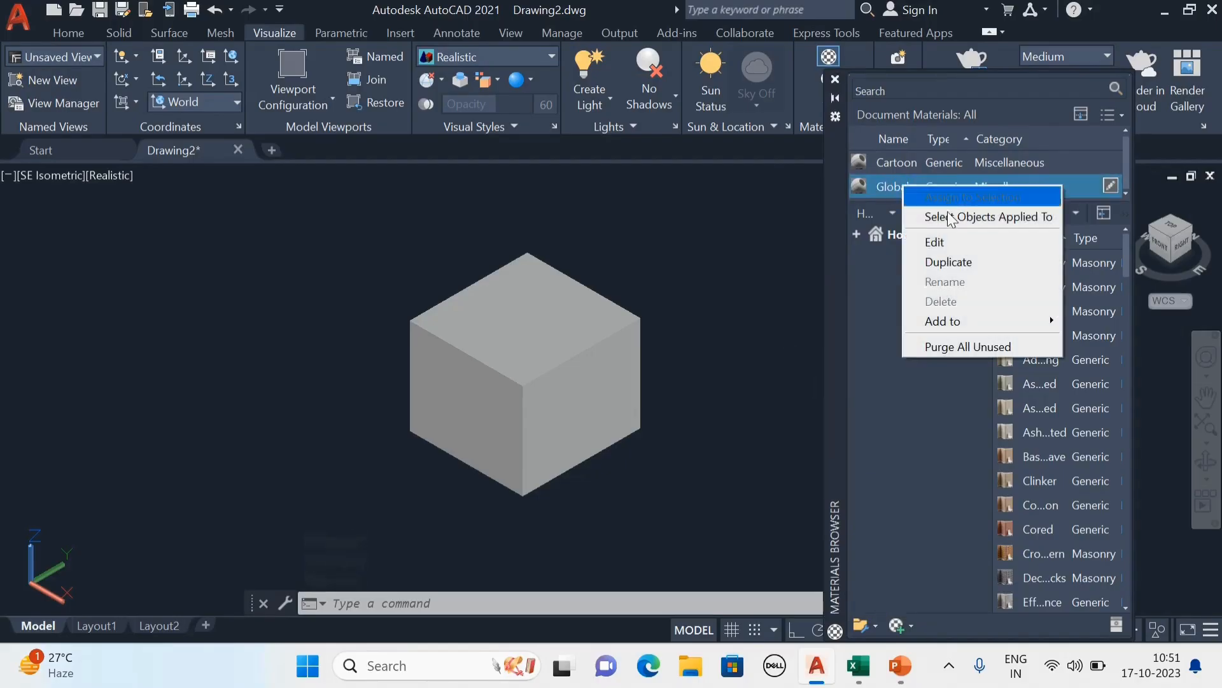
pyautogui.click(942, 263)
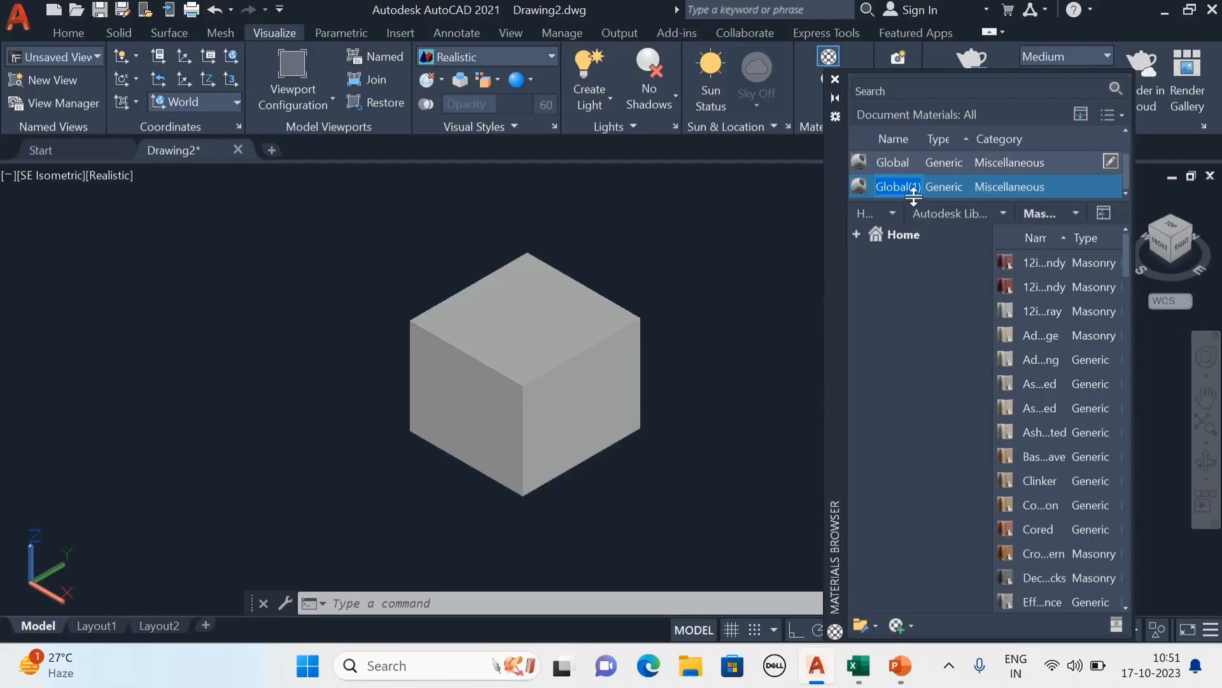
# Try to rename the duplicated Global material as Cartoon.
pyautogui.write('Carto')
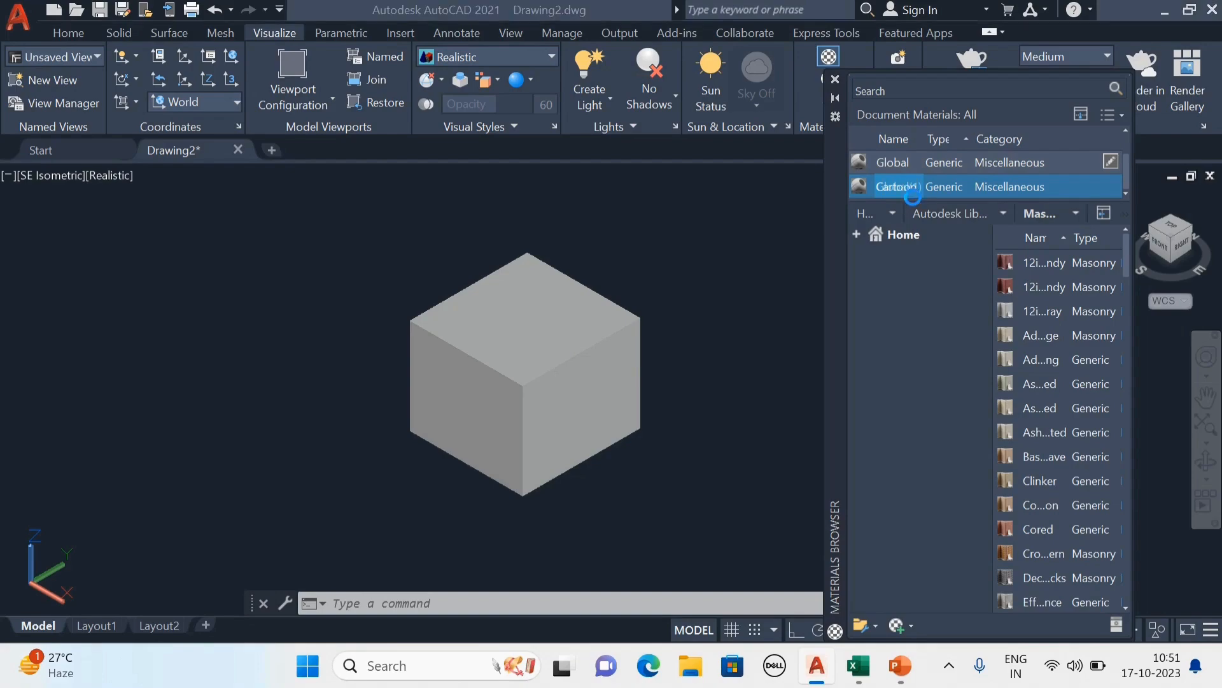
pyautogui.press('Return')
pyautogui.press('Return')
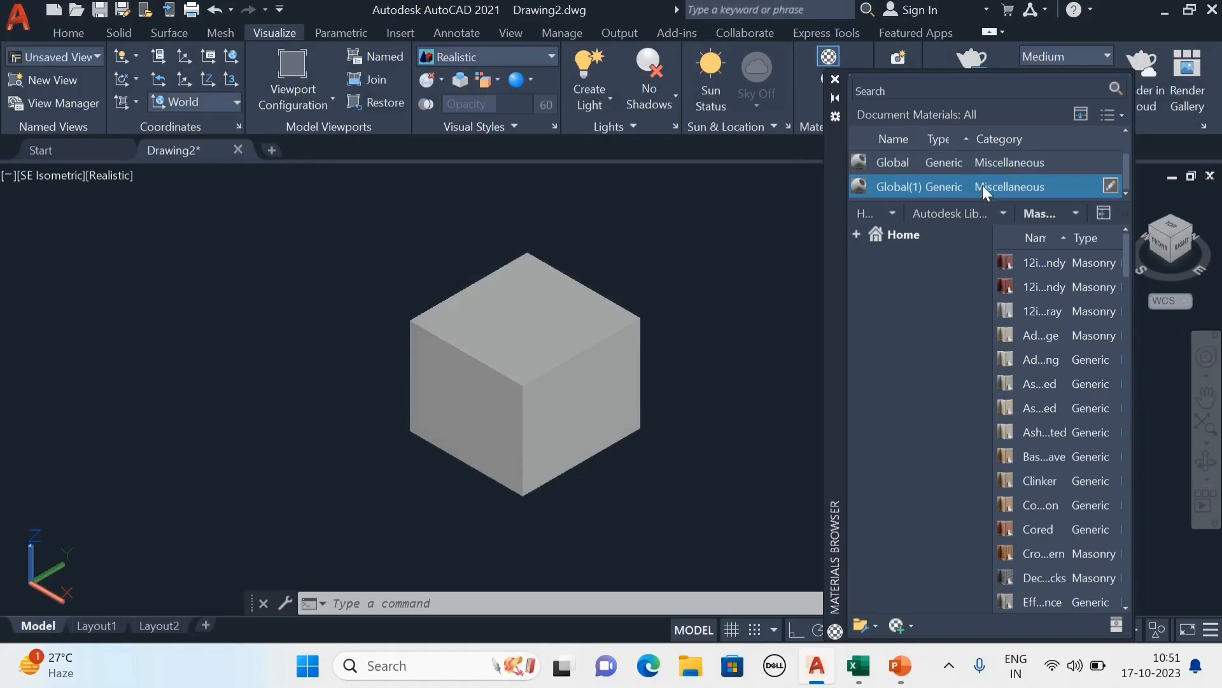
pyautogui.rightClick(918, 189)
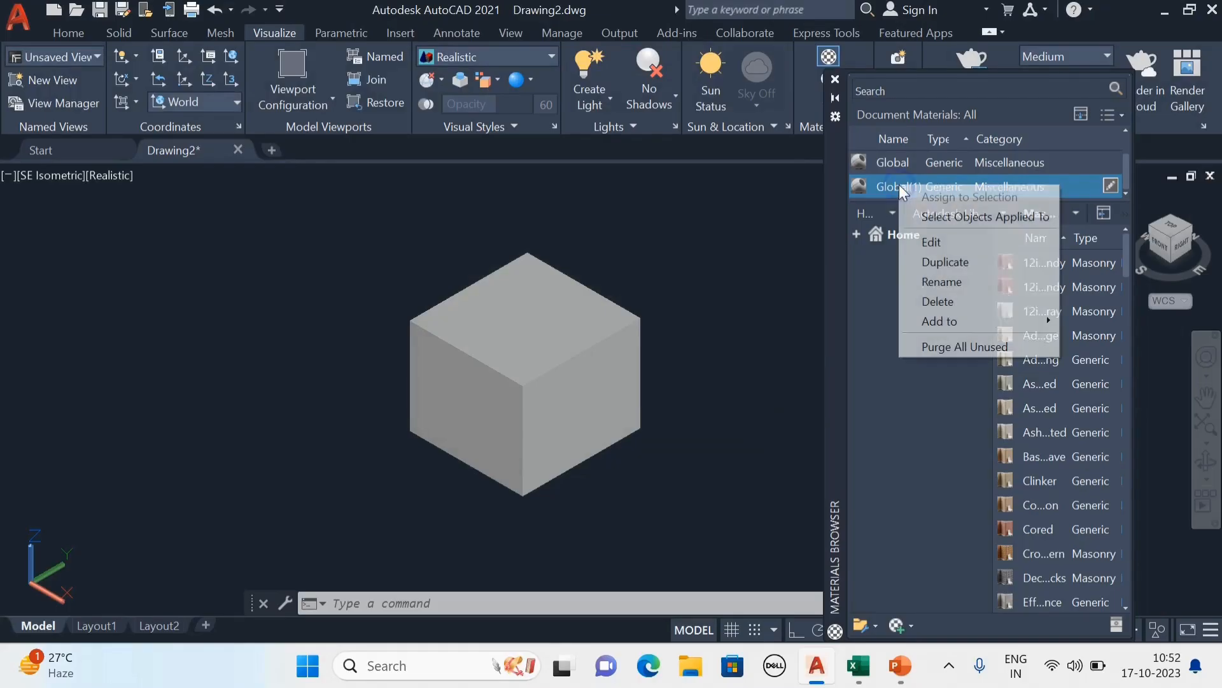
pyautogui.click(950, 282)
pyautogui.write('Cartoon')
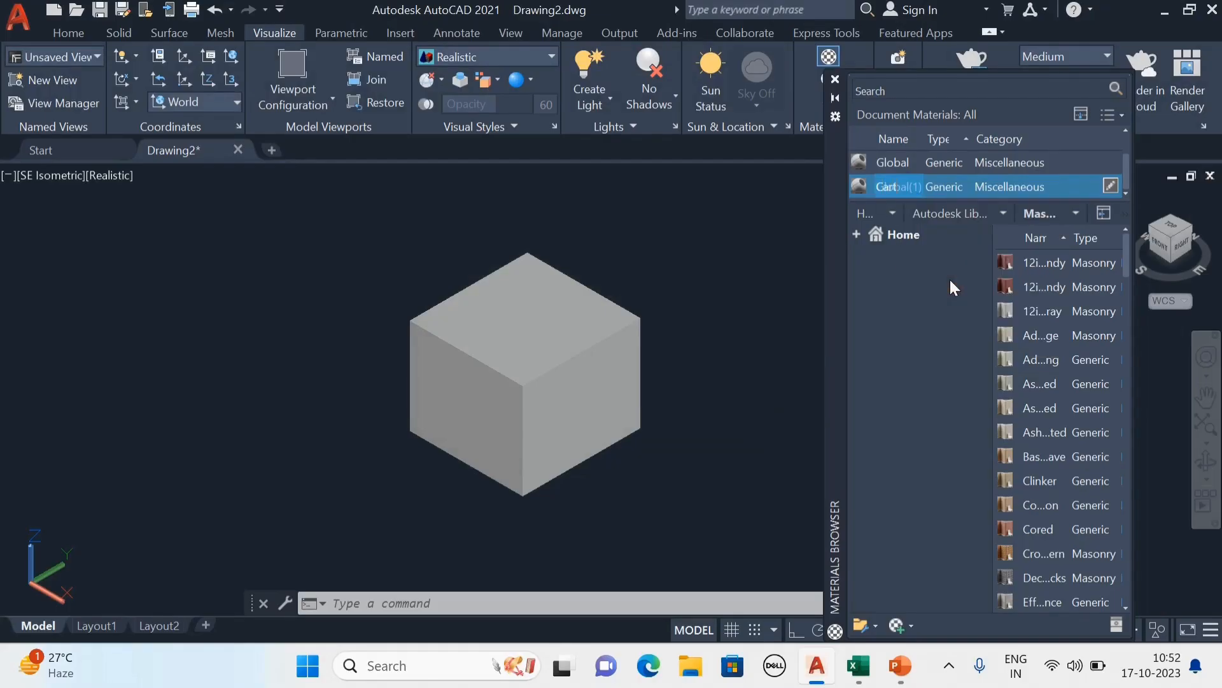
pyautogui.click(998, 190)
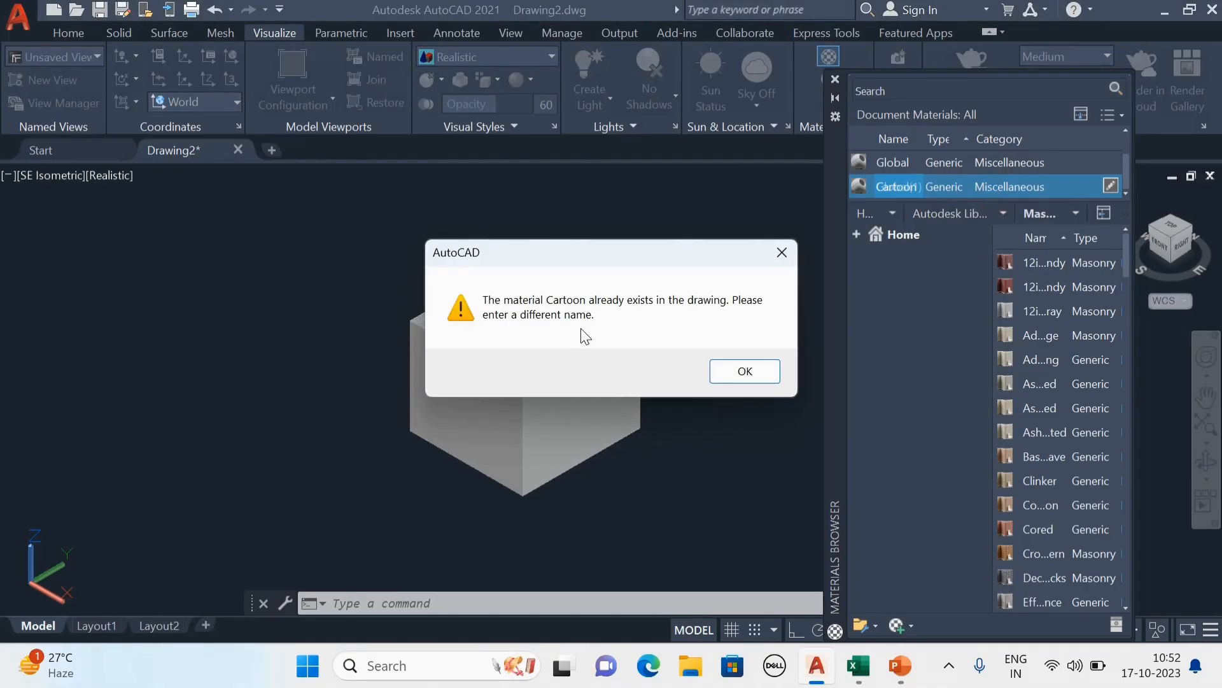
pyautogui.press('Return')
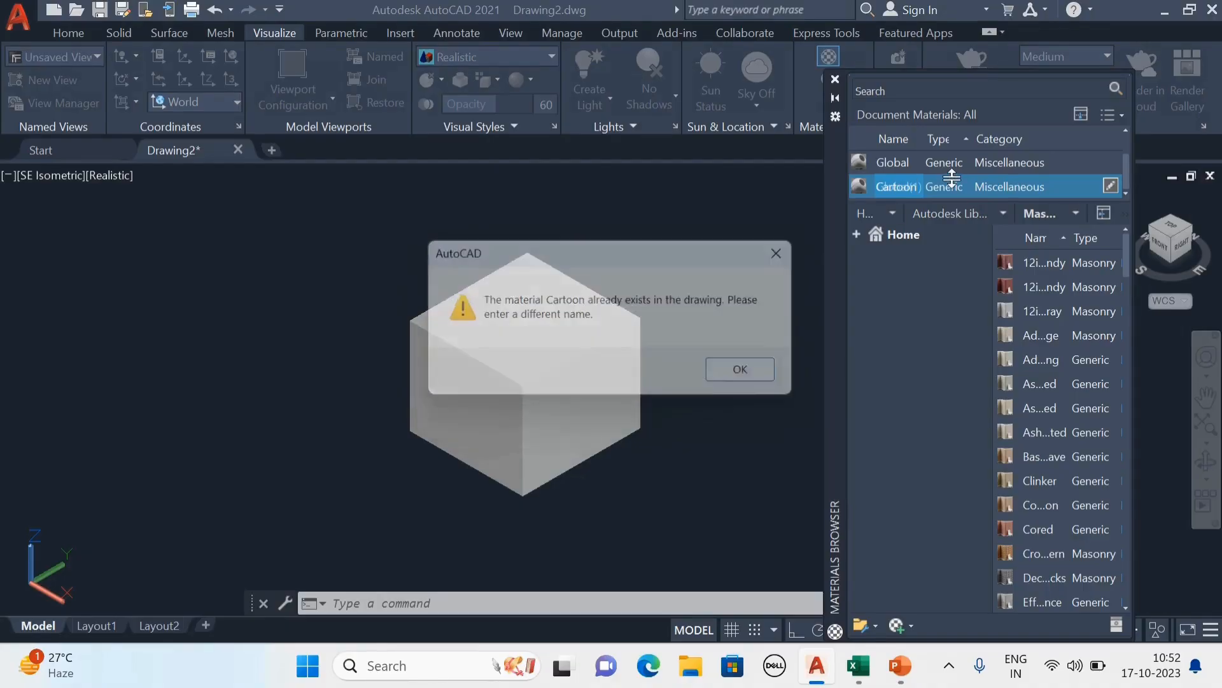
# Rename the duplicated Global material as Cartoon image.
pyautogui.rightClick(906, 188)
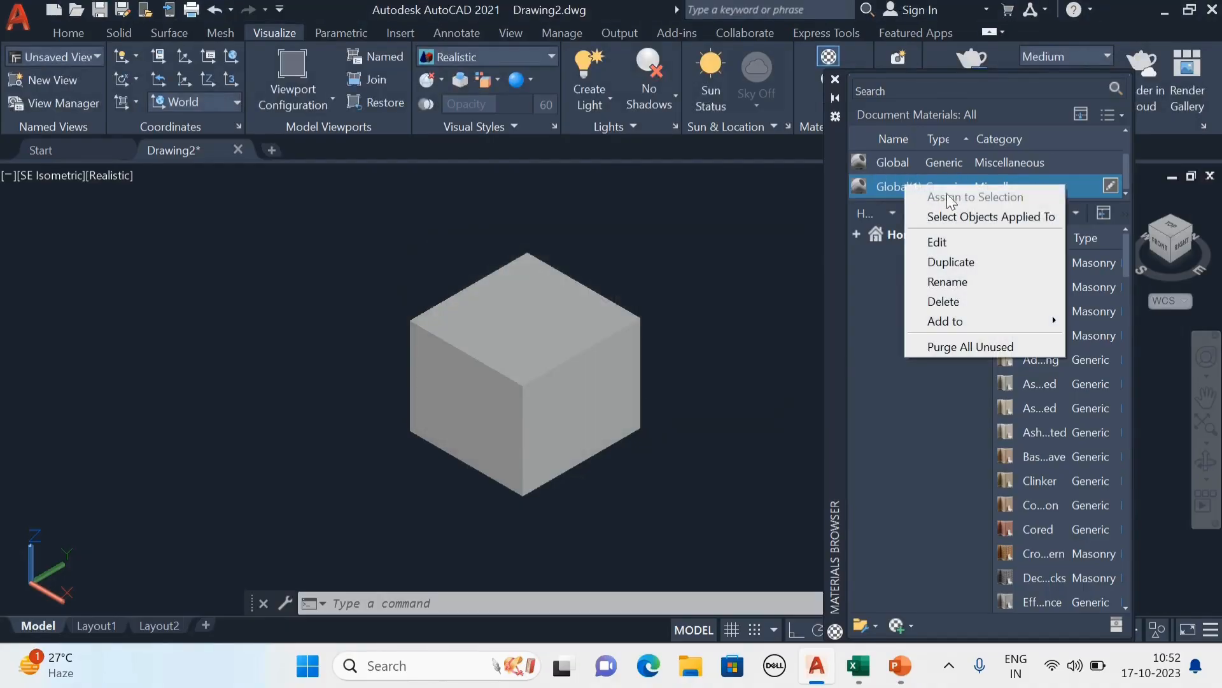
pyautogui.click(955, 281)
pyautogui.write('Ca')
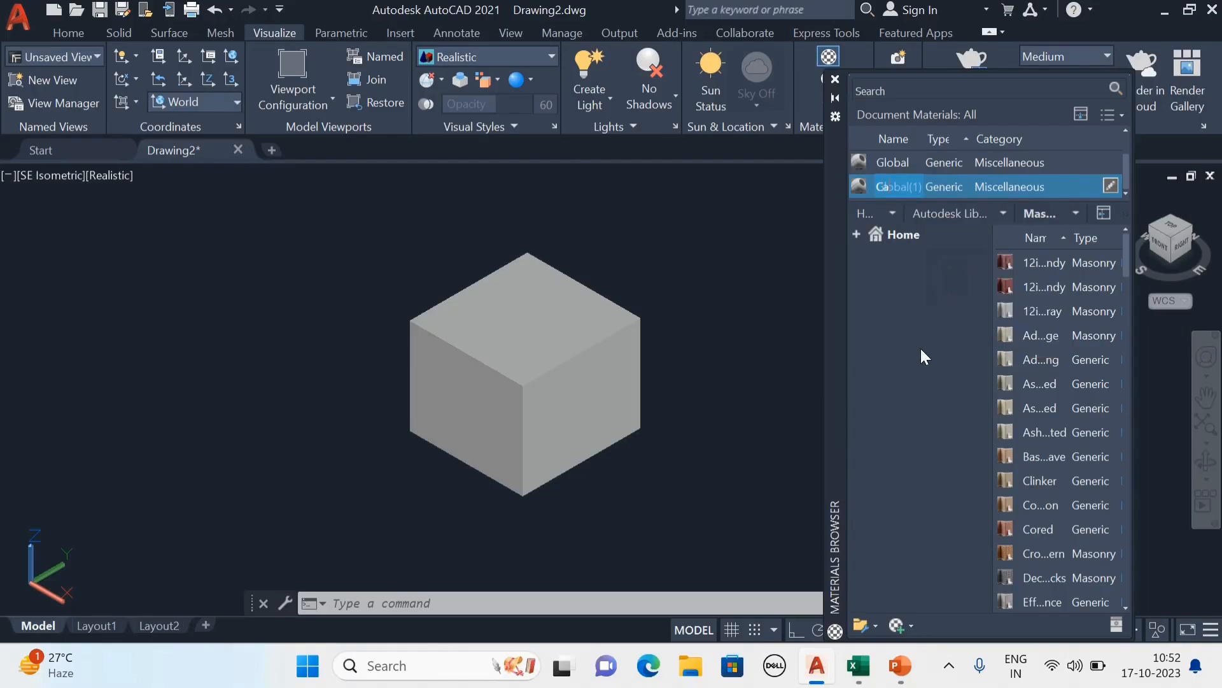
pyautogui.write('rtoon (m')
pyautogui.write('age')
pyautogui.press('Return')
# Assign the desktop picture Disney_Cartoon_hd_wallpapers as the Cartoon image material's generic image and close both editors.
pyautogui.doubleClick(902, 189)
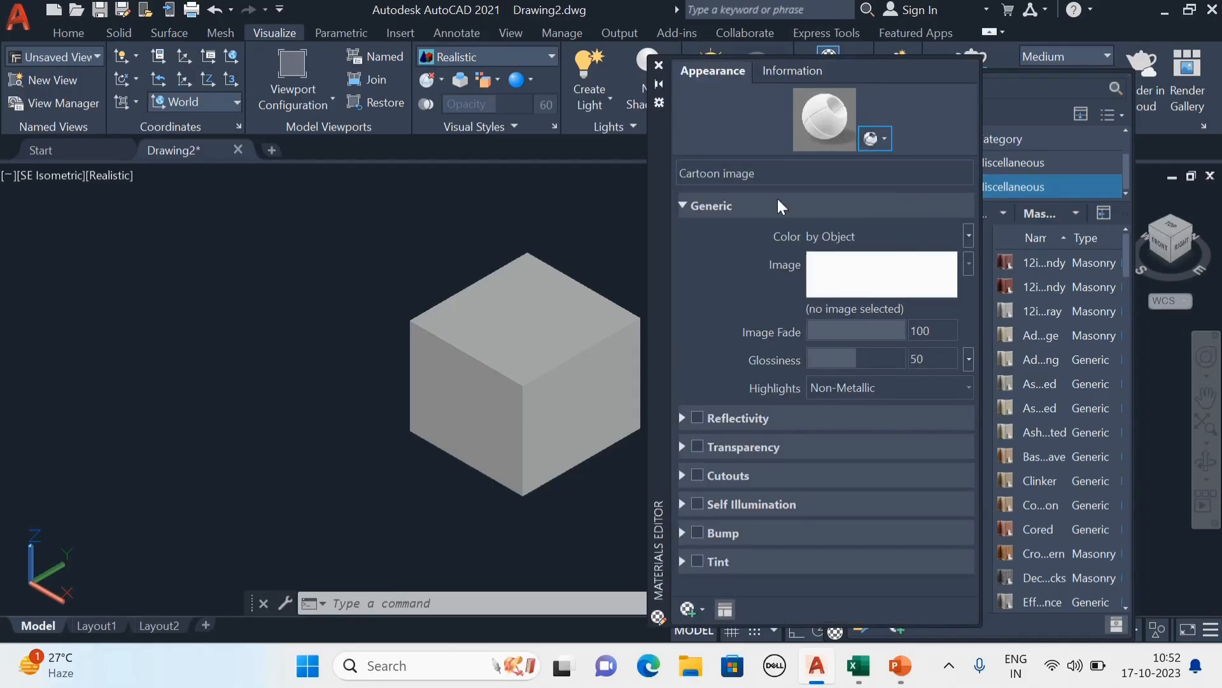
pyautogui.click(849, 276)
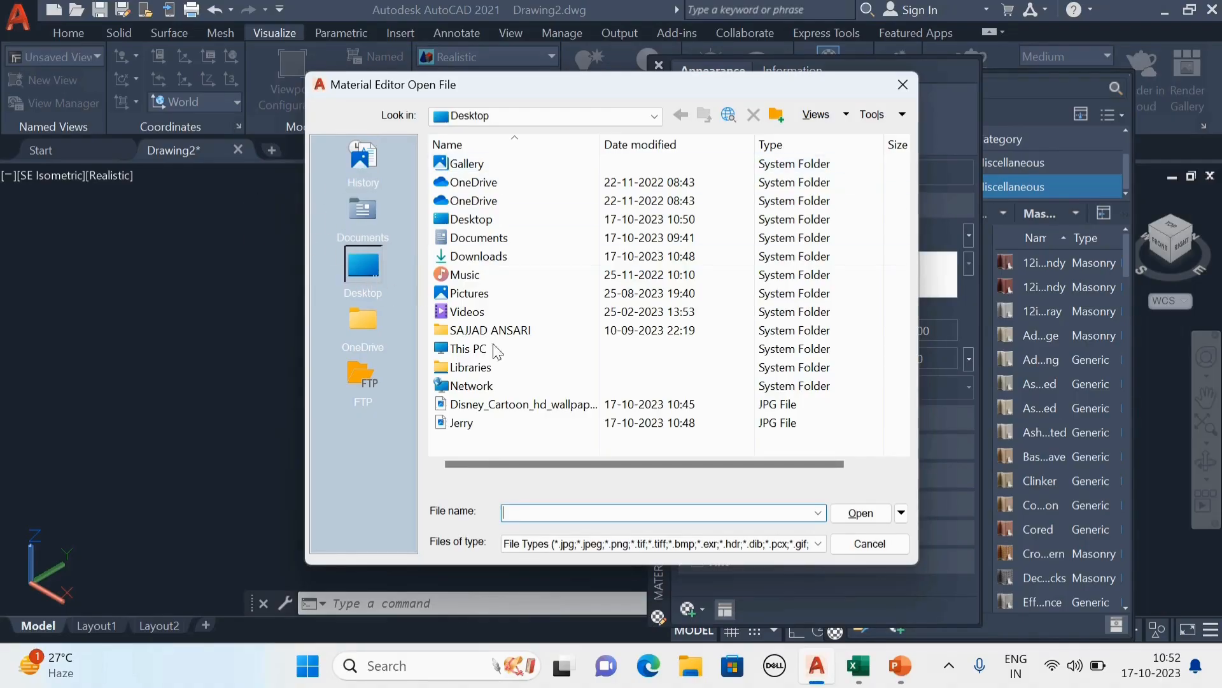
pyautogui.click(525, 407)
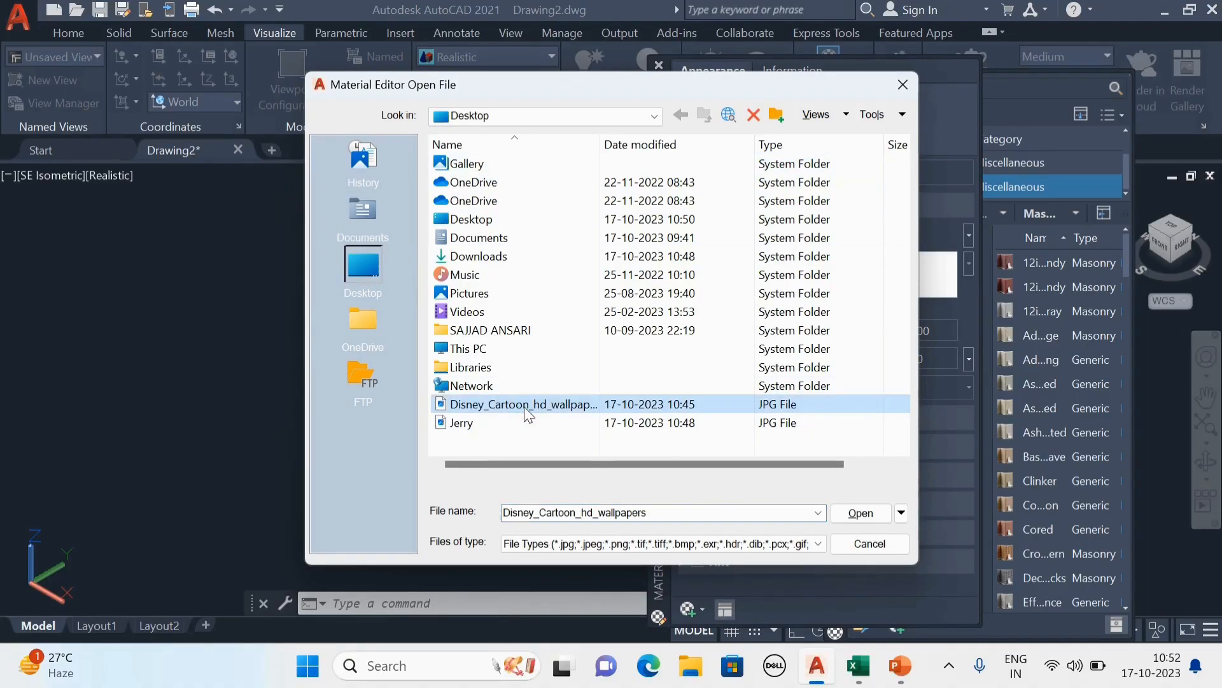
pyautogui.click(863, 515)
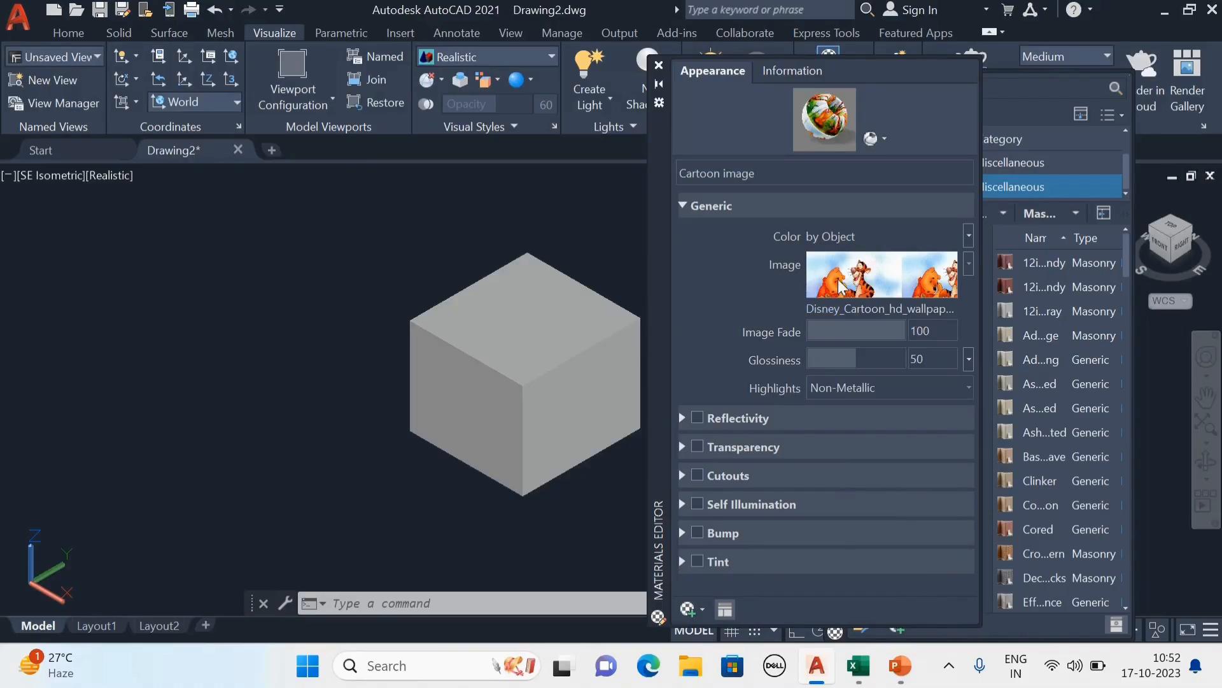
pyautogui.click(667, 62)
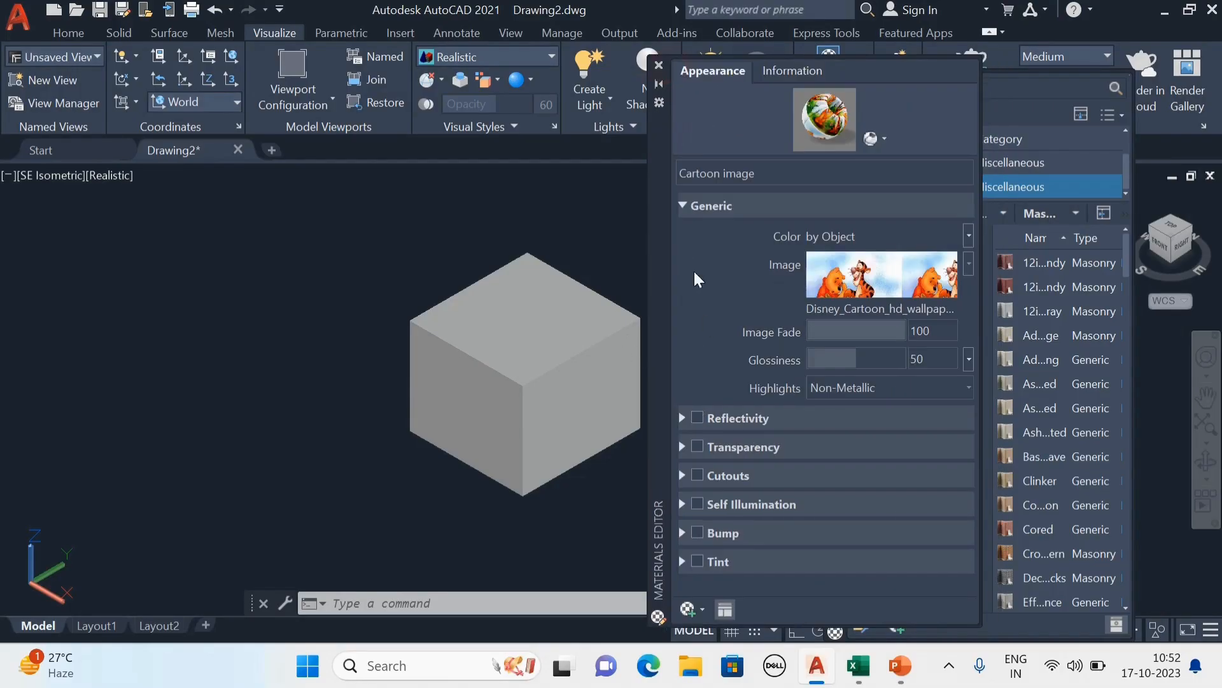
pyautogui.click(659, 65)
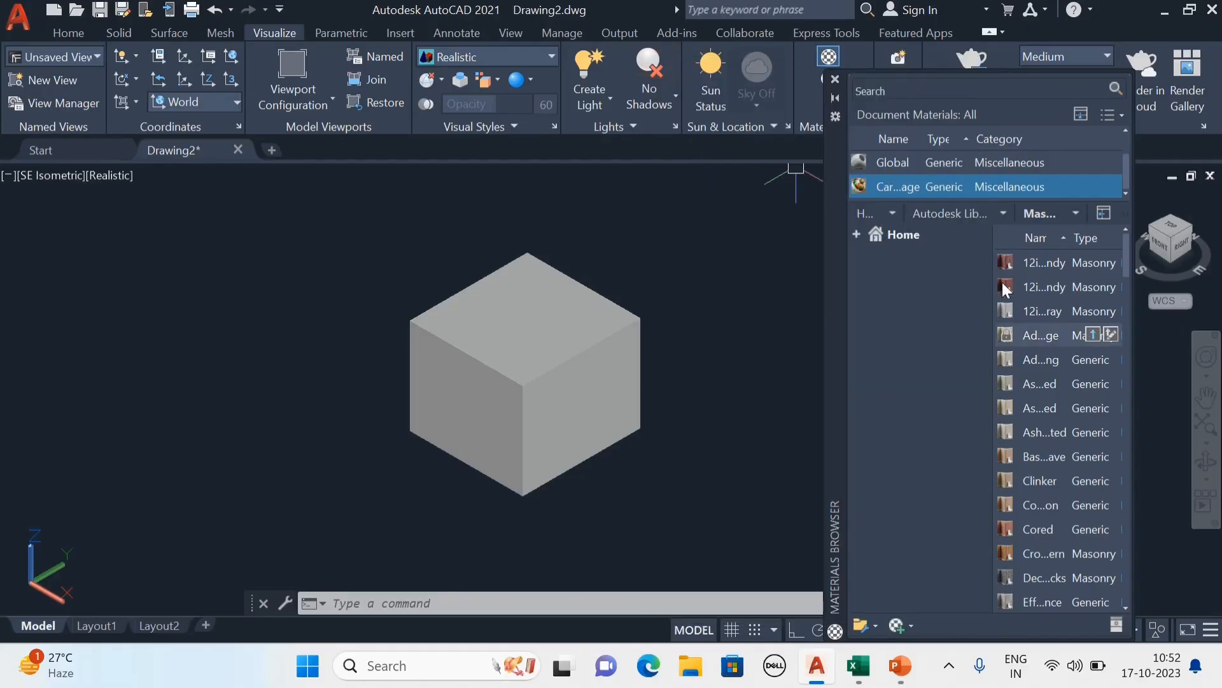
# Apply the Cartoon image material to the box.
pyautogui.click(891, 189)
pyautogui.moveTo(891, 189); pyautogui.dragTo(762, 309)
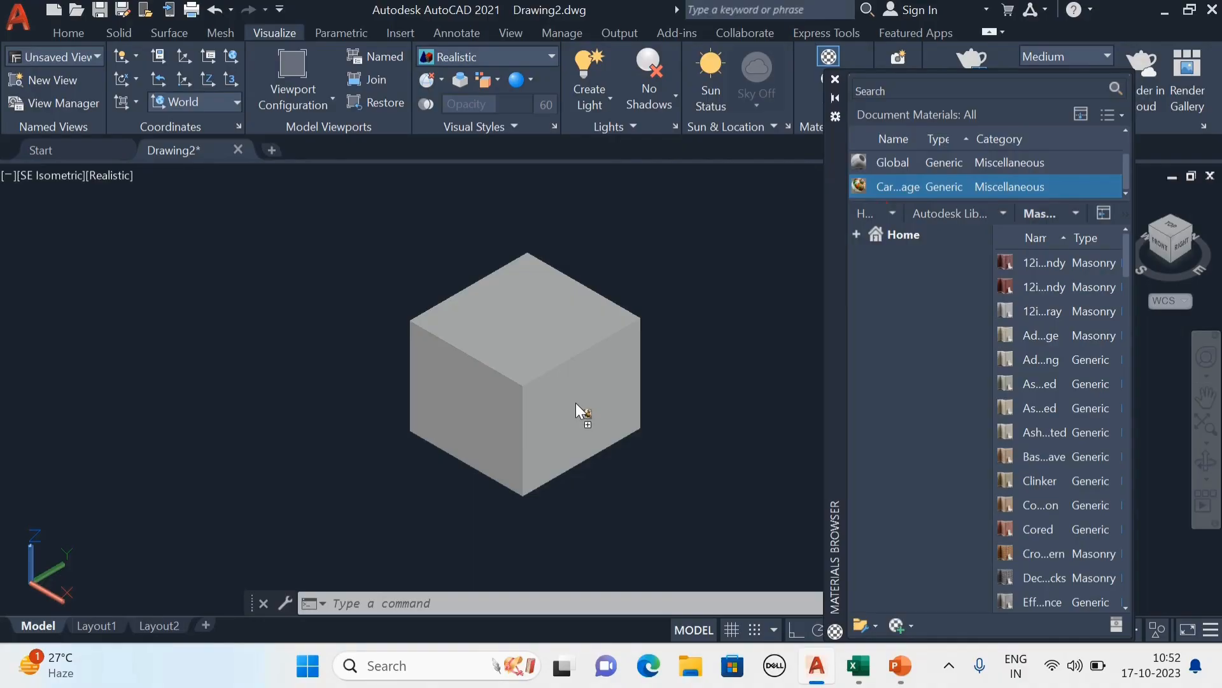
pyautogui.moveTo(576, 402); pyautogui.dragTo(576, 403)
# Examine how the cartoon picture is laid out on the box's top and side faces.
pyautogui.scroll(5, 654, 410)
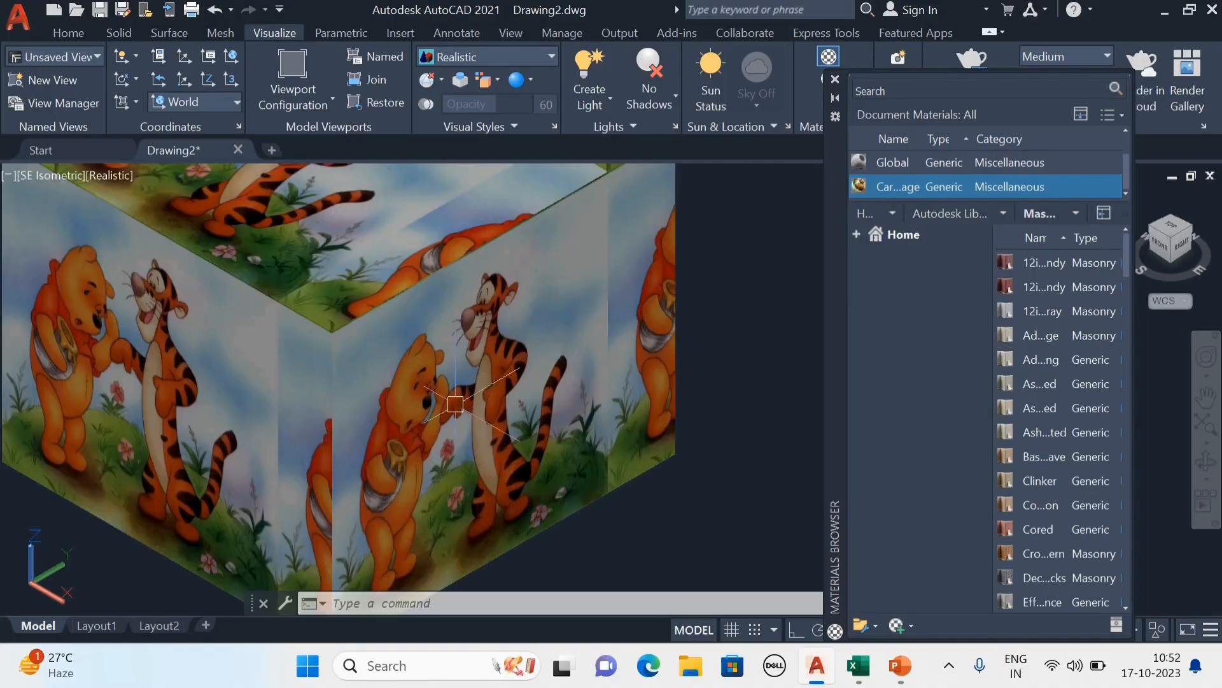
pyautogui.scroll(4, 405, 394)
pyautogui.scroll(-9, 466, 444)
pyautogui.moveTo(540, 473); pyautogui.dragTo(592, 498, button='middle')
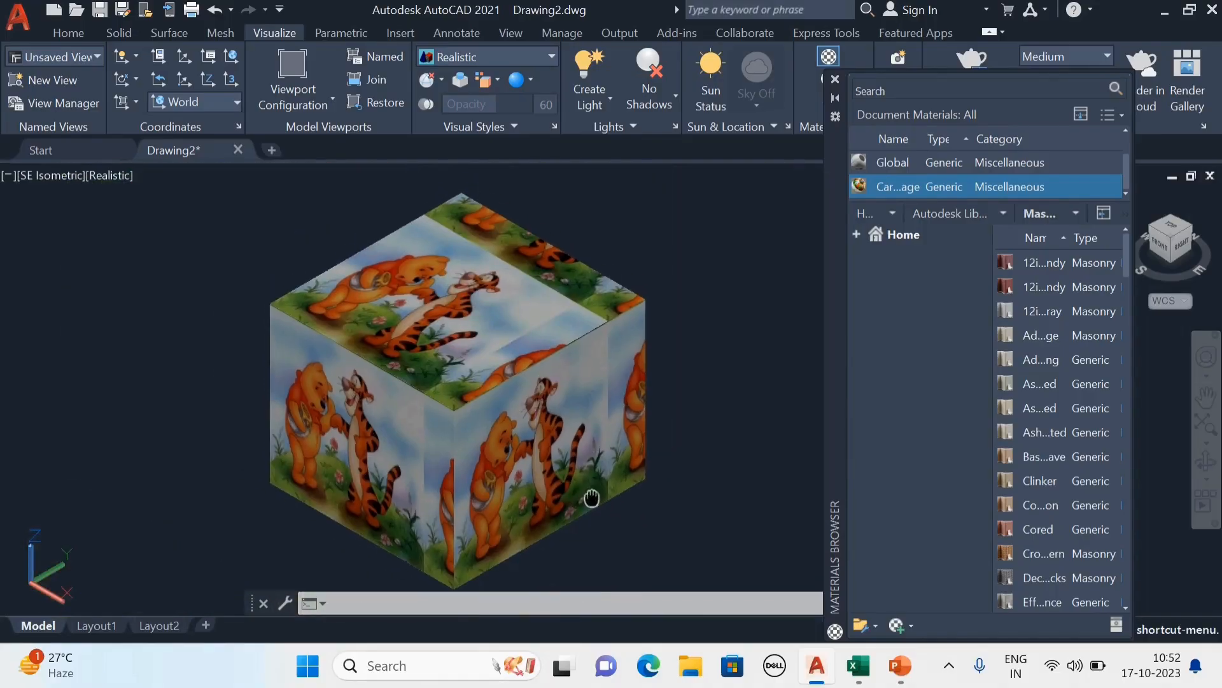
pyautogui.scroll(3, 592, 498)
pyautogui.scroll(-4, 675, 351)
pyautogui.moveTo(633, 404); pyautogui.dragTo(627, 414, button='middle')
pyautogui.scroll(3, 628, 414)
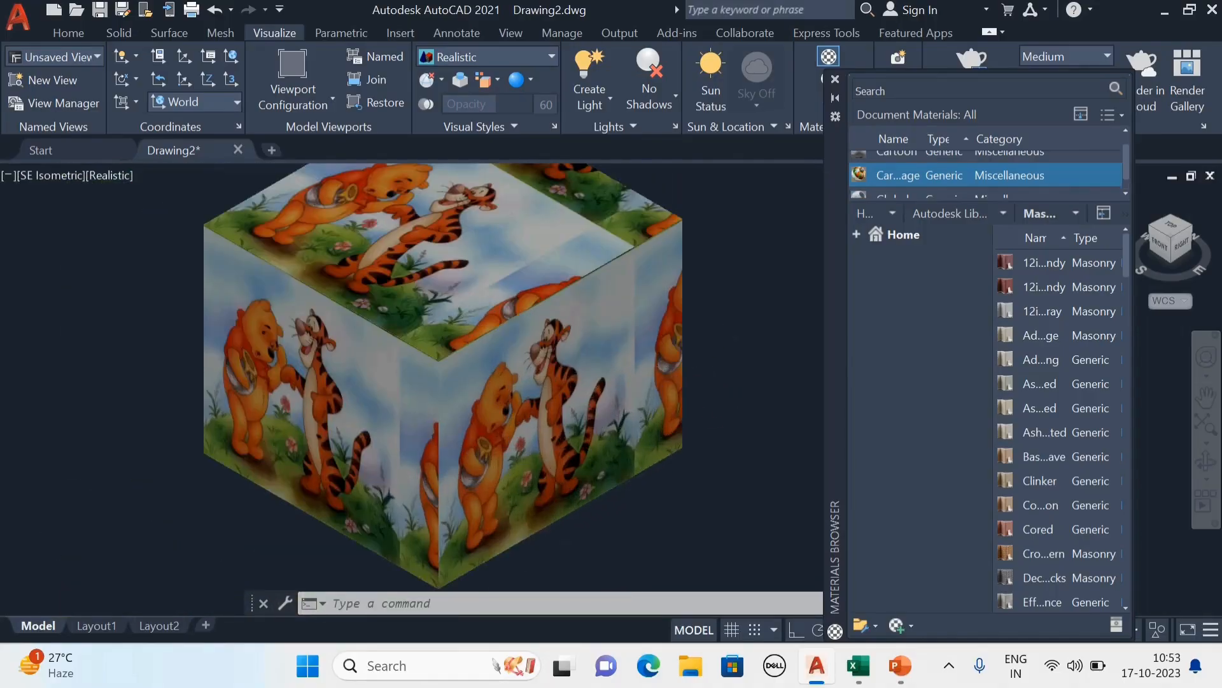
# Open the Cartoon image material's picture in the texture editor and set the linked sample size to 200.
pyautogui.scroll(3, 624, 460)
pyautogui.scroll(-6, 624, 460)
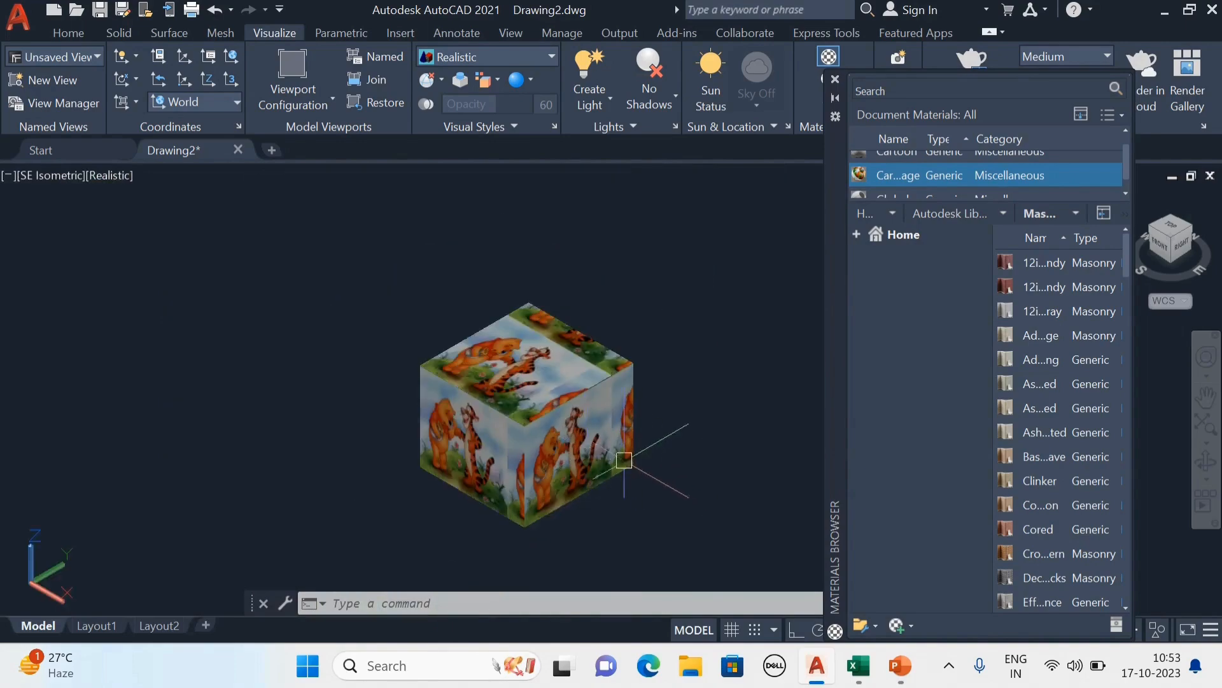
pyautogui.scroll(2, 624, 459)
pyautogui.scroll(-1, 1012, 171)
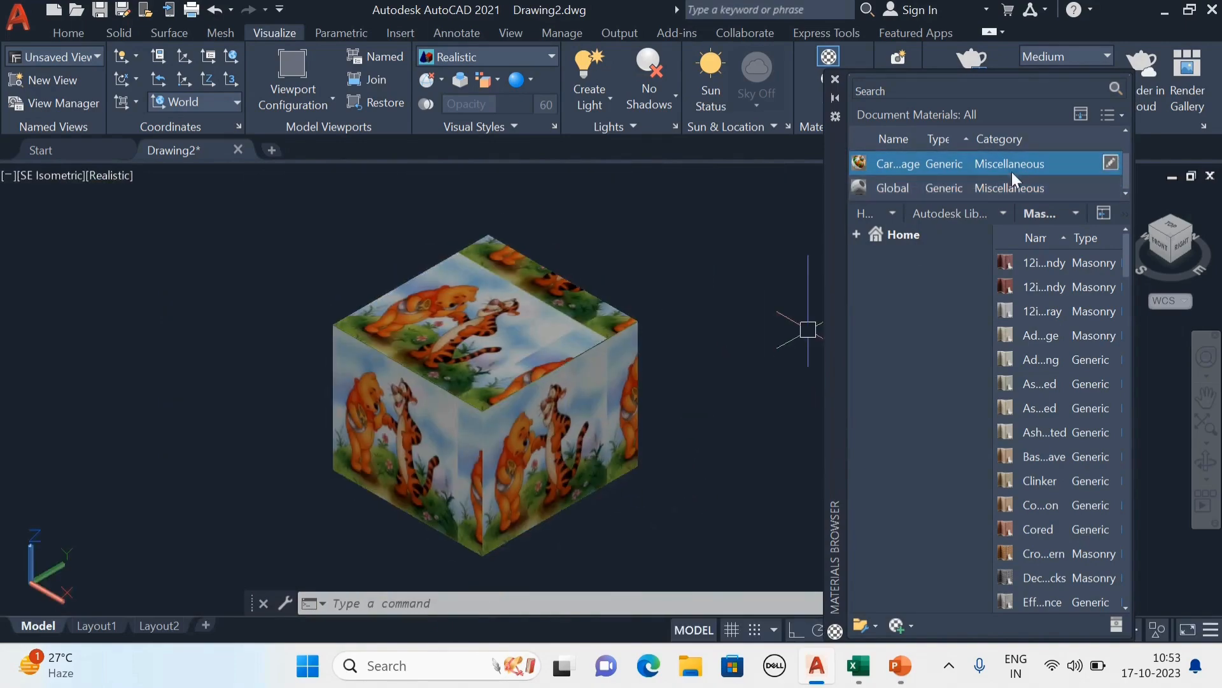
pyautogui.doubleClick(924, 167)
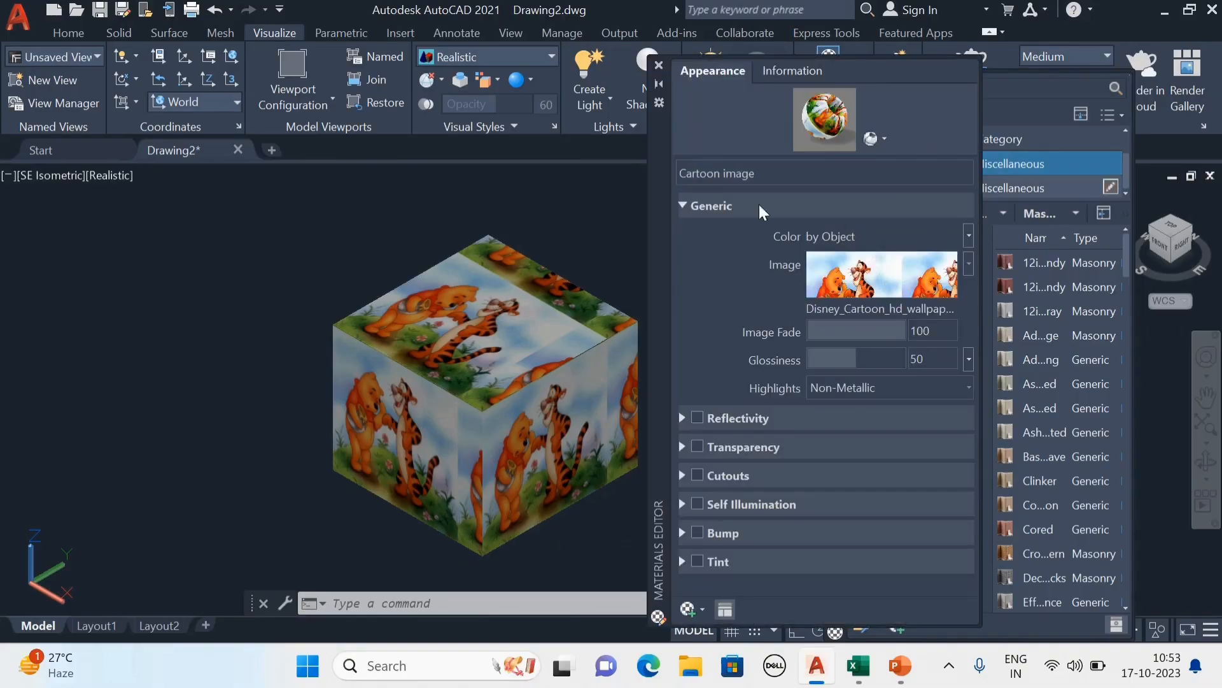
pyautogui.click(855, 287)
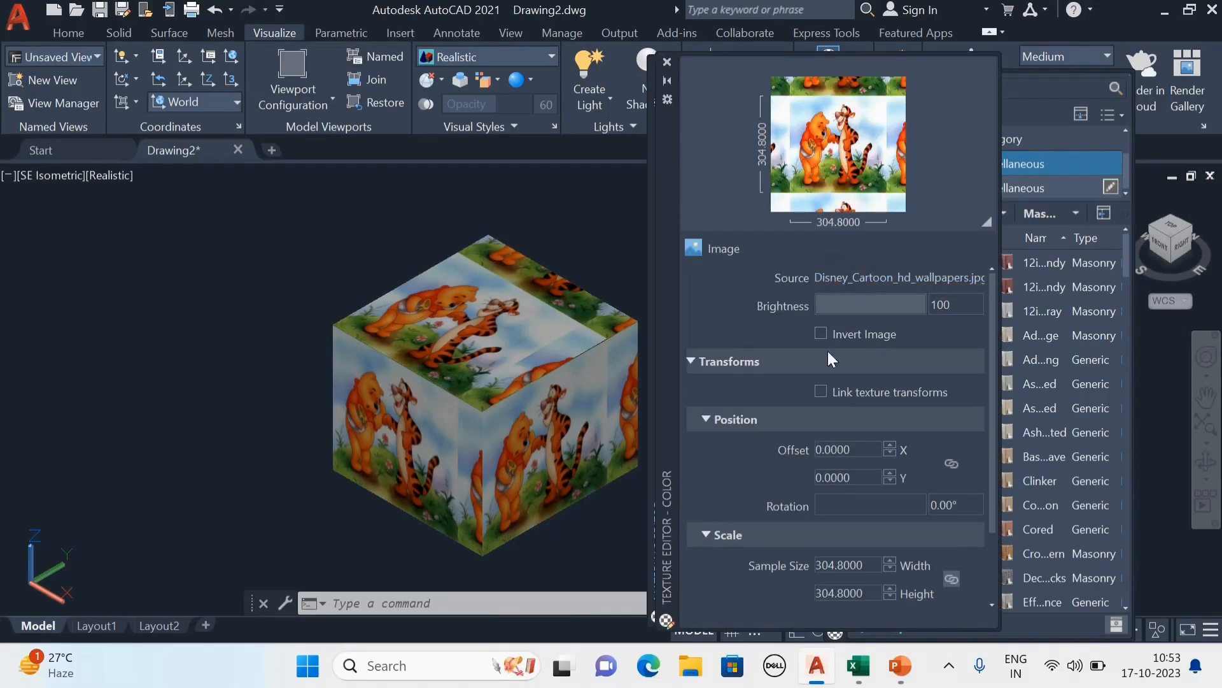
pyautogui.scroll(-3, 766, 364)
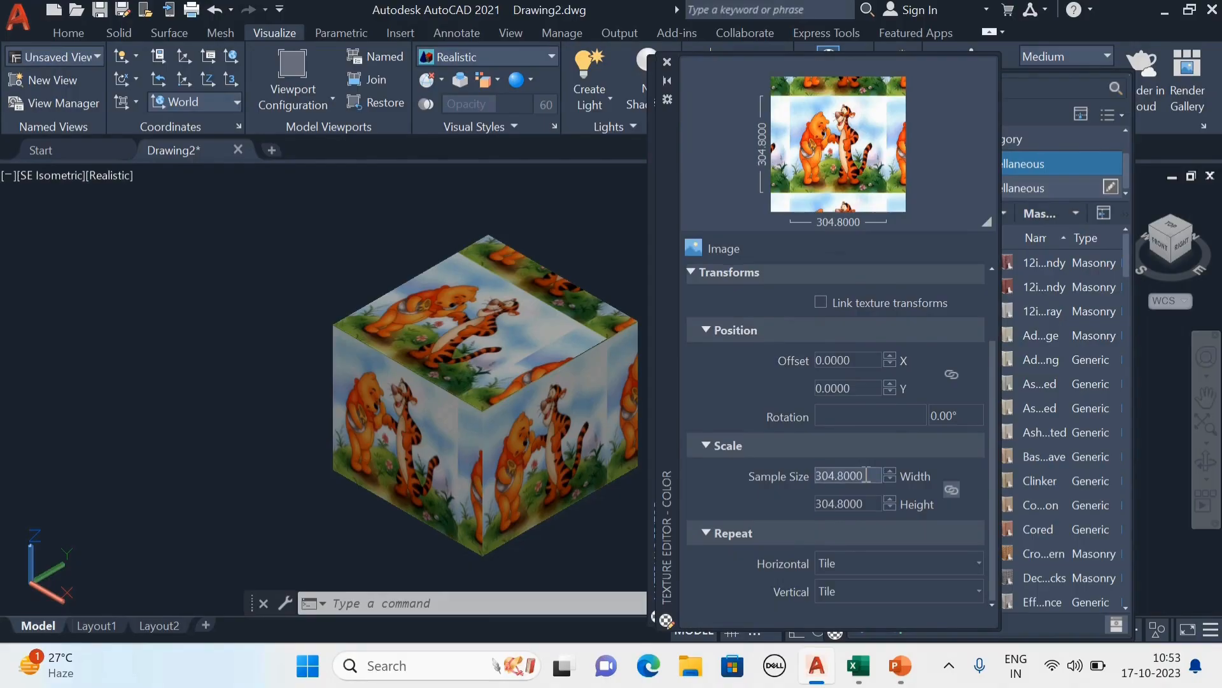
pyautogui.doubleClick(866, 475)
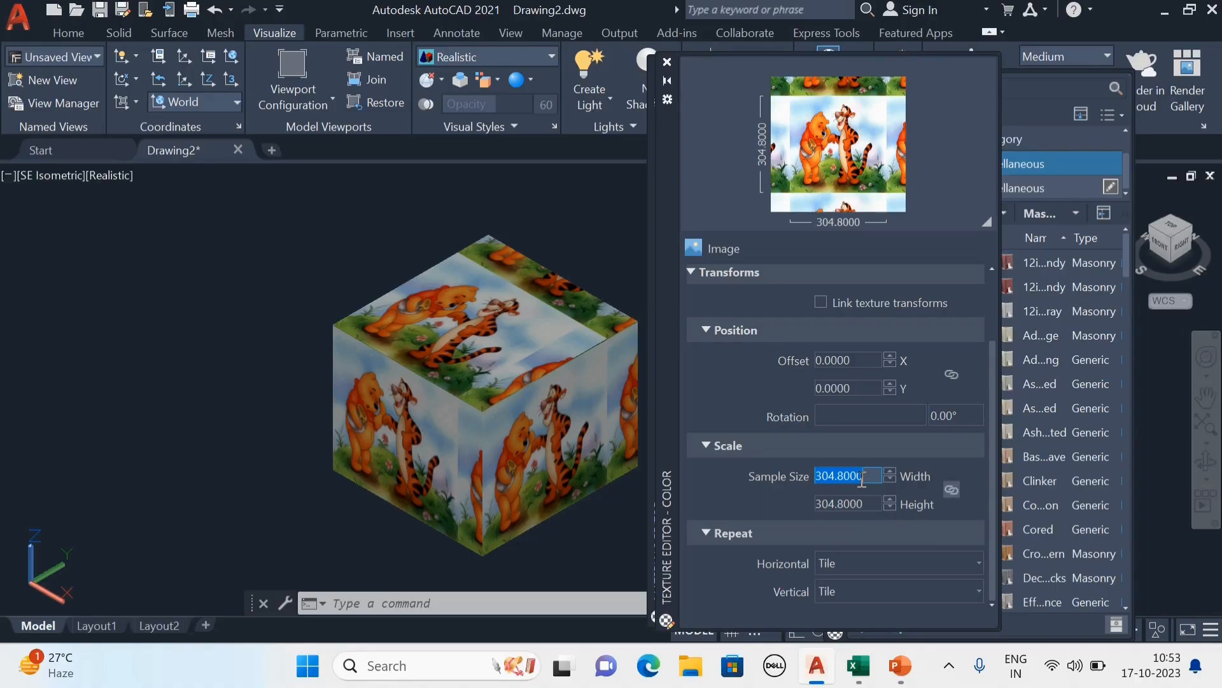
pyautogui.write('2')
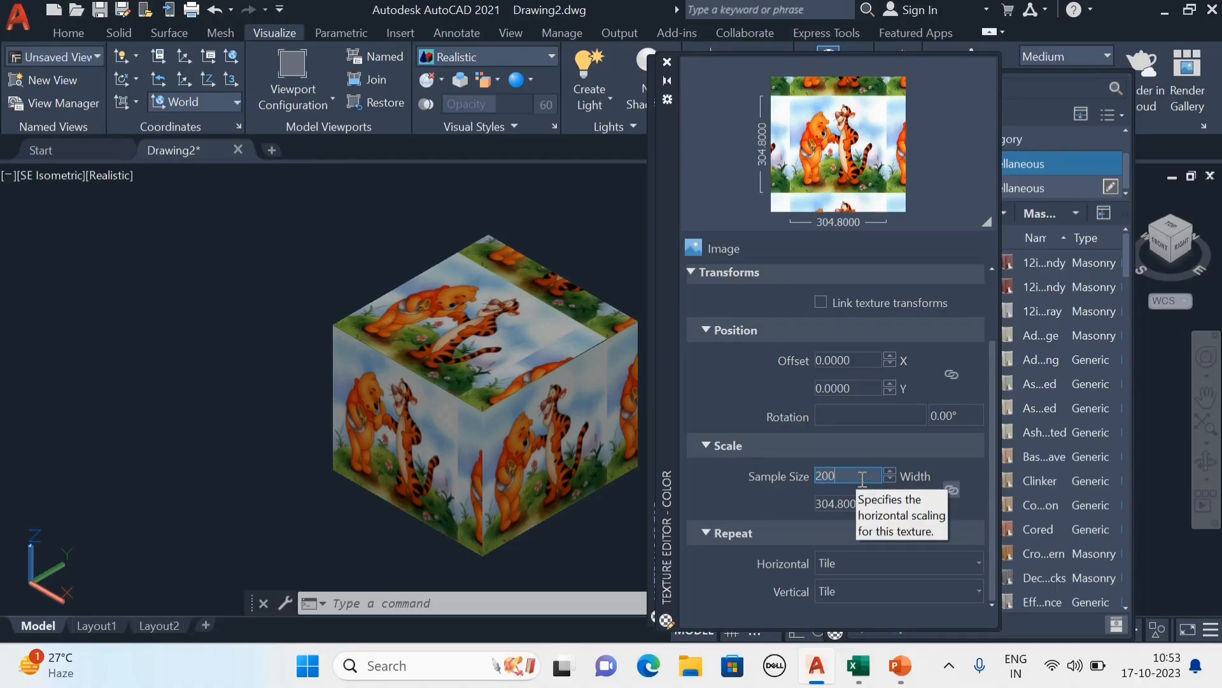
pyautogui.write('00')
pyautogui.press('Return')
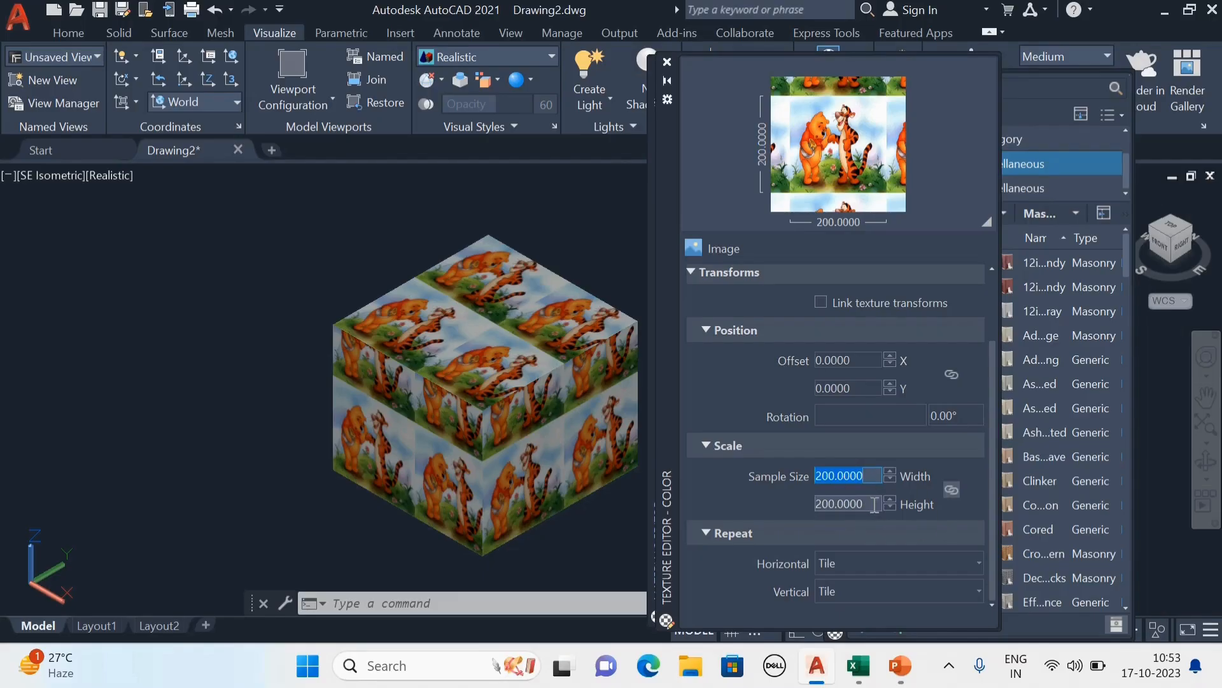
# Unlink the texture's sample width from its height and set both the width and the height to 300.
pyautogui.click(952, 493)
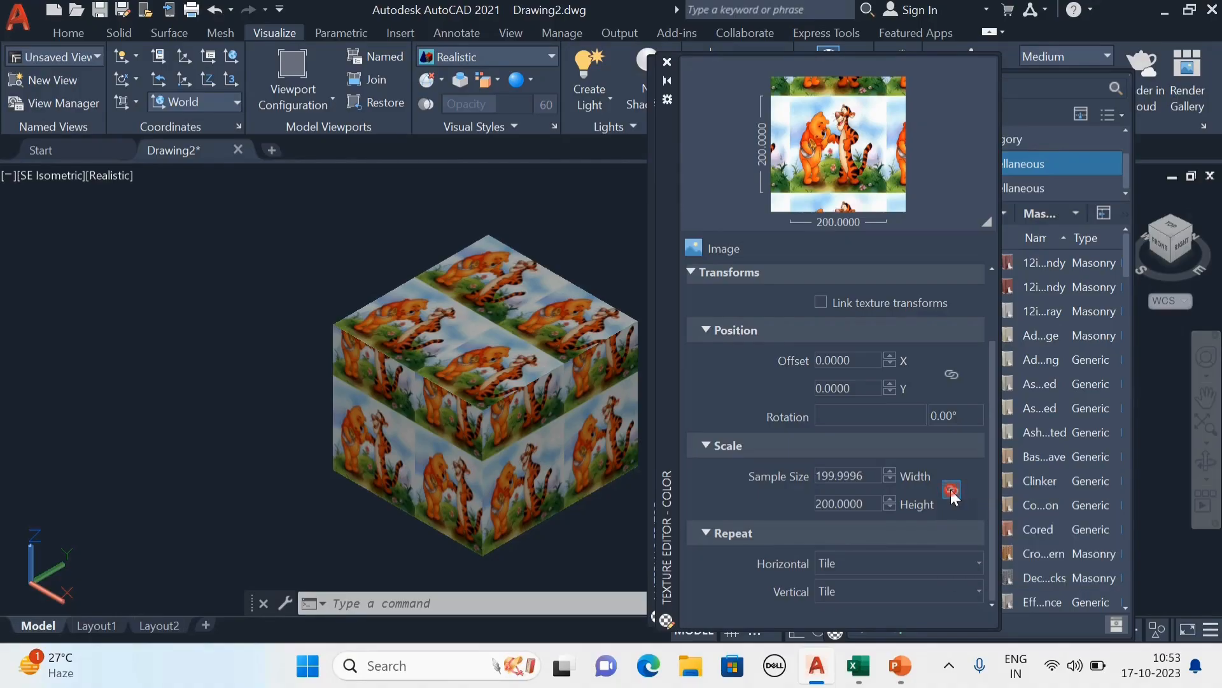
pyautogui.click(874, 480)
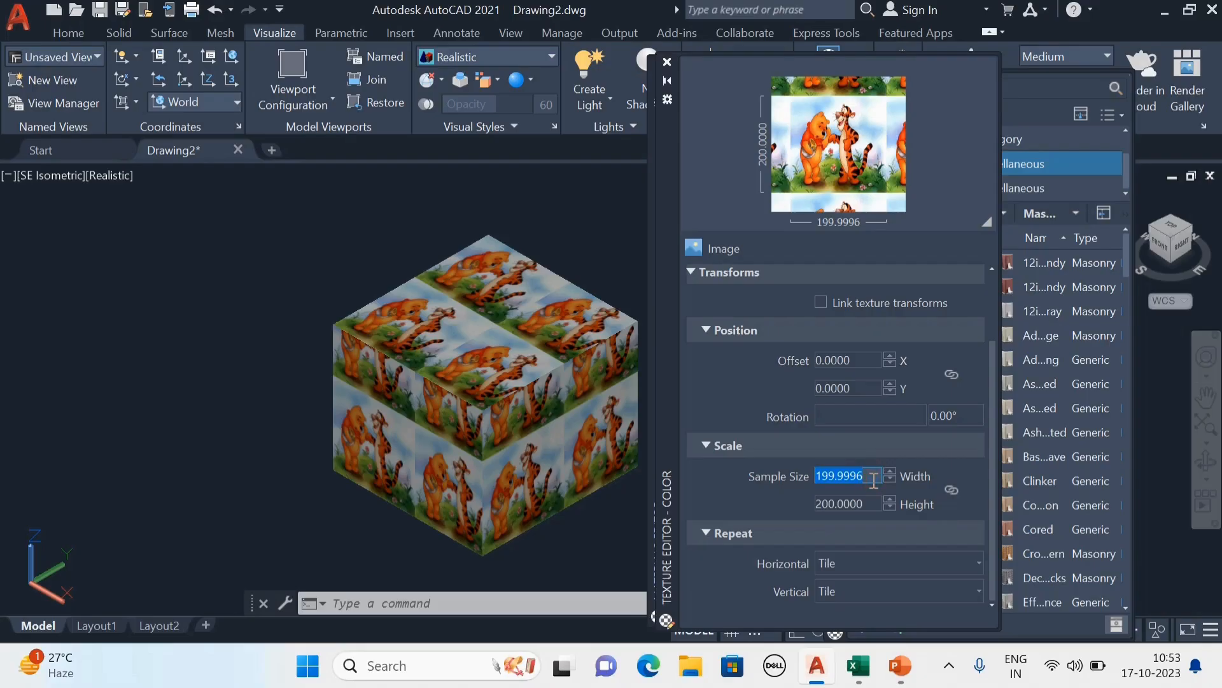
pyautogui.write('300')
pyautogui.press('Return')
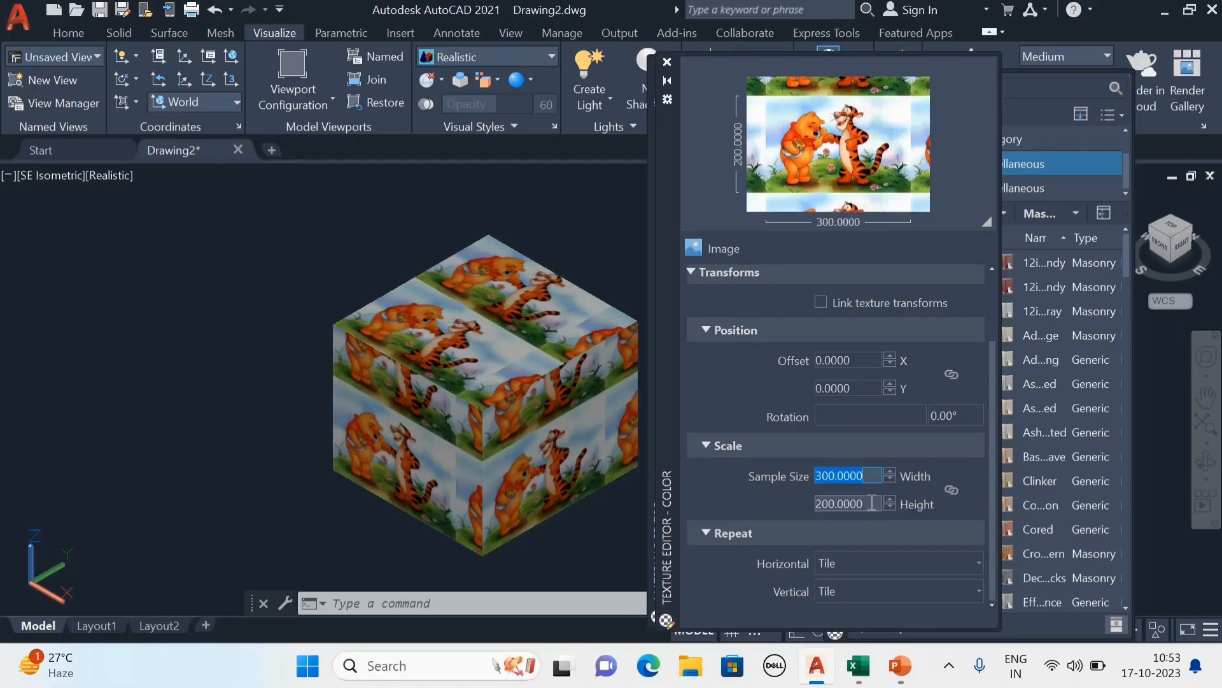
pyautogui.click(873, 503)
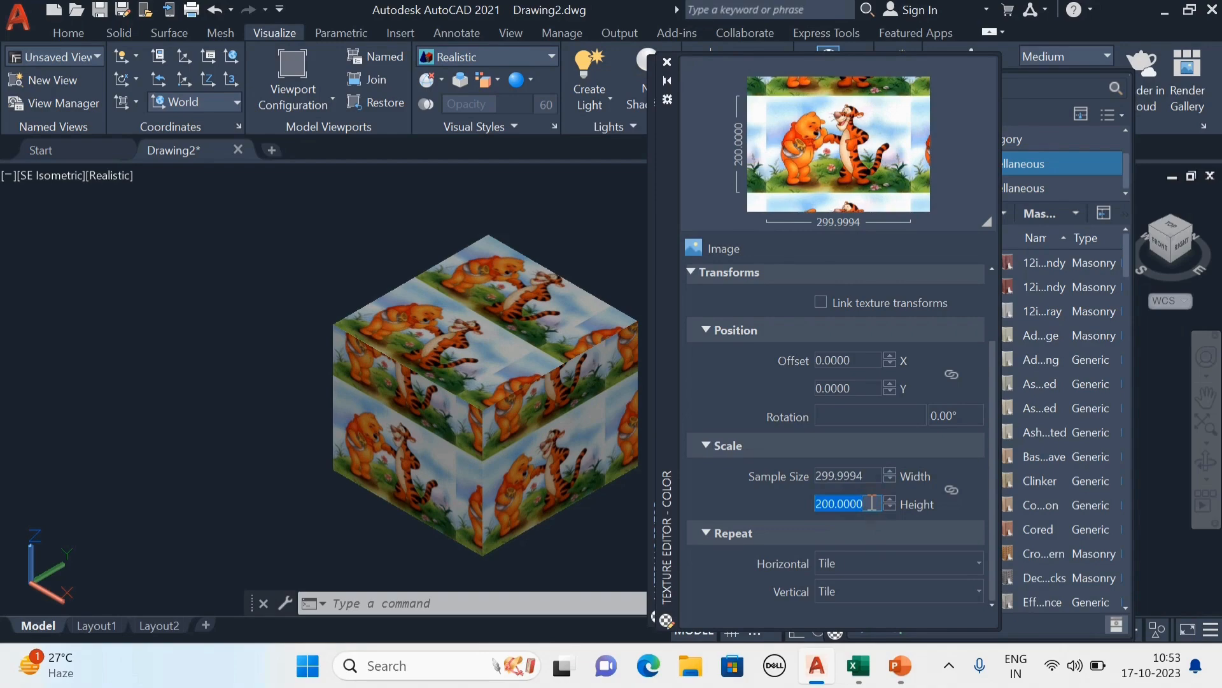
pyautogui.write('300')
pyautogui.press('Return')
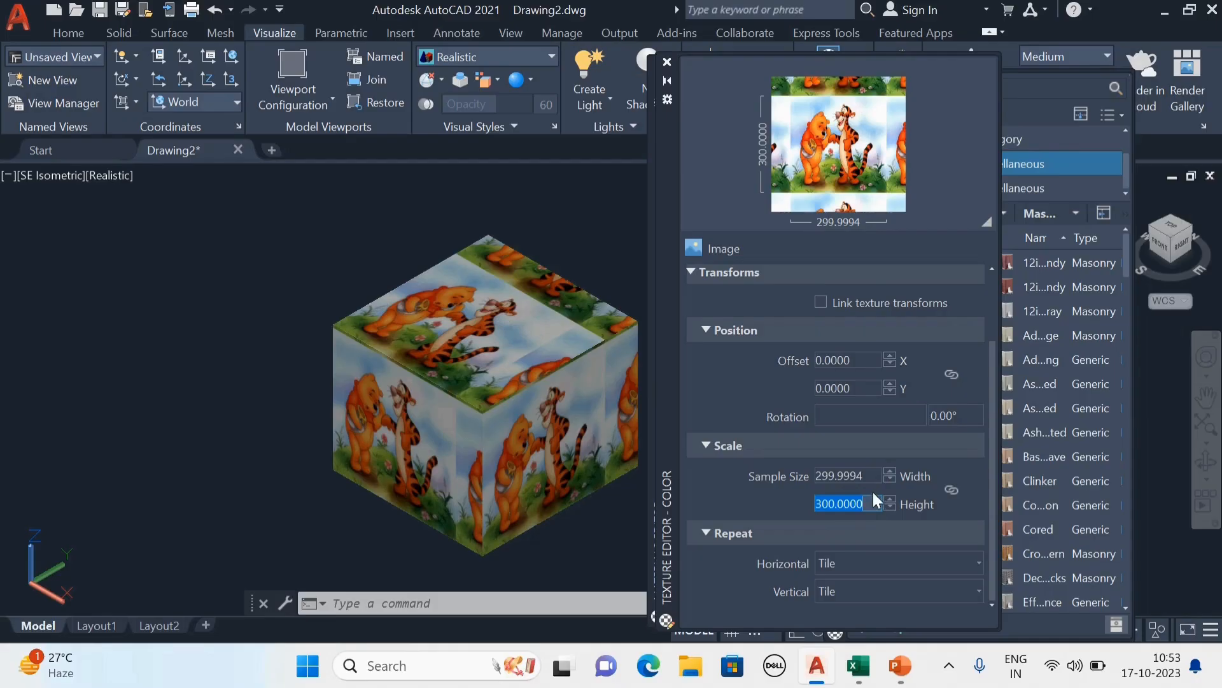
# Set the cartoon texture's sample width to 200 and its sample height to 250.
pyautogui.click(873, 478)
pyautogui.write('2')
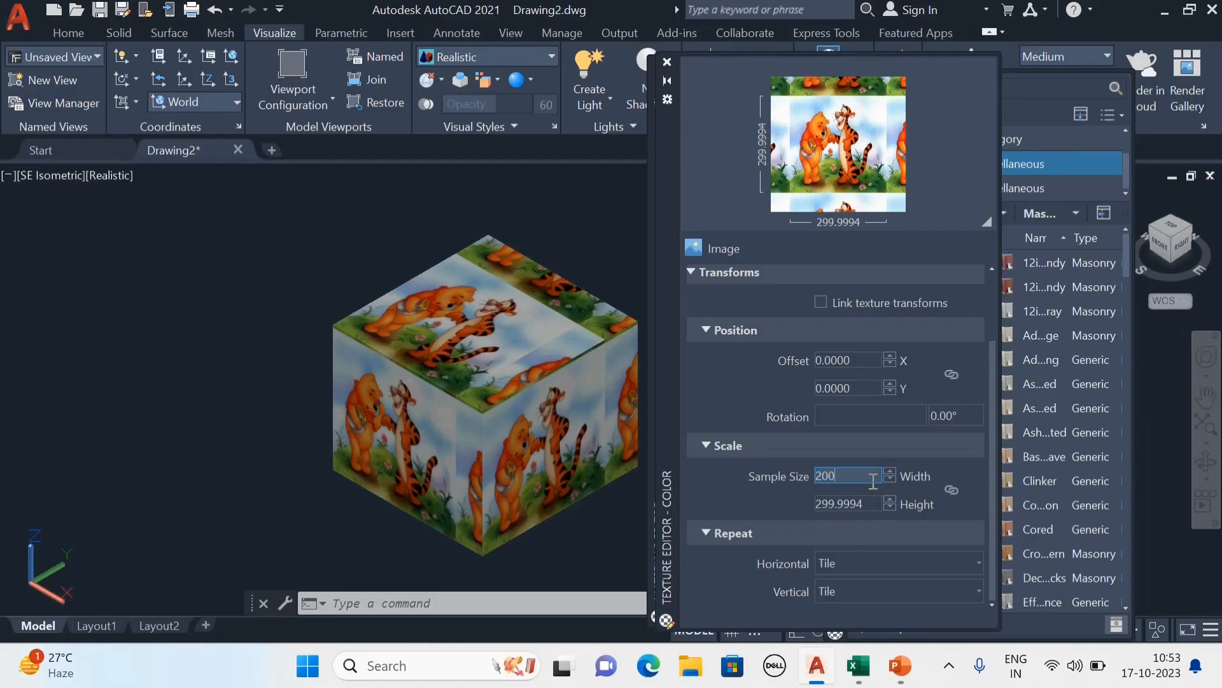
pyautogui.write('00')
pyautogui.press('Return')
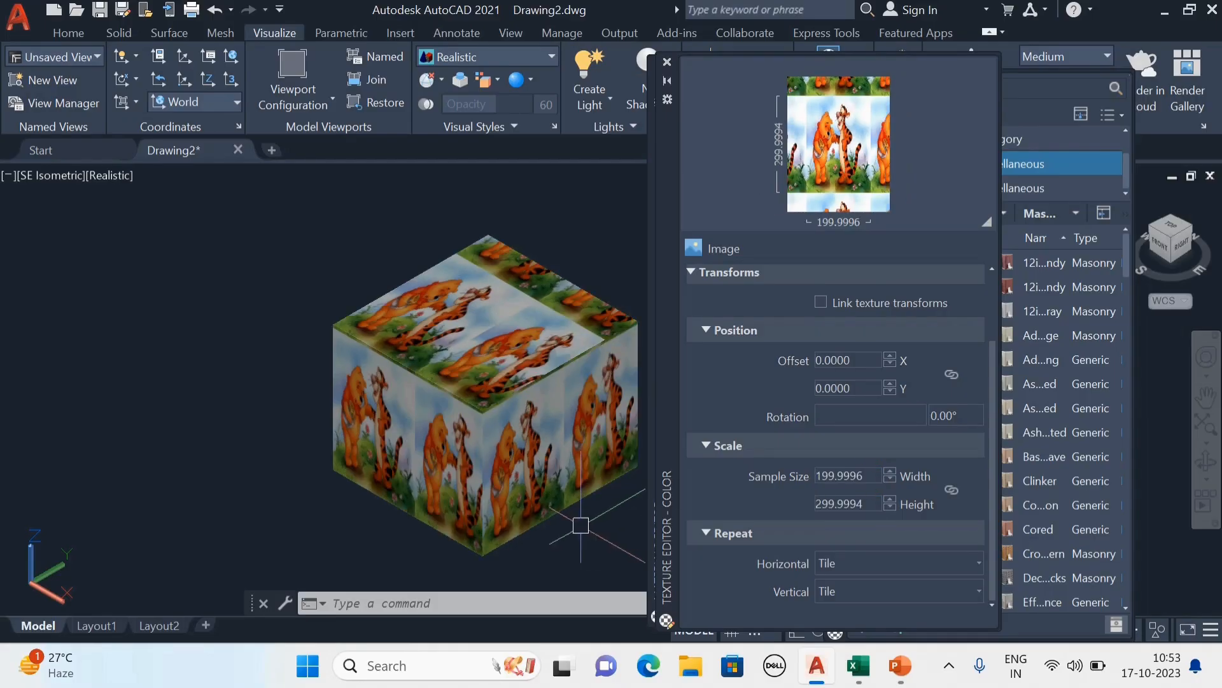
pyautogui.click(875, 479)
pyautogui.click(871, 504)
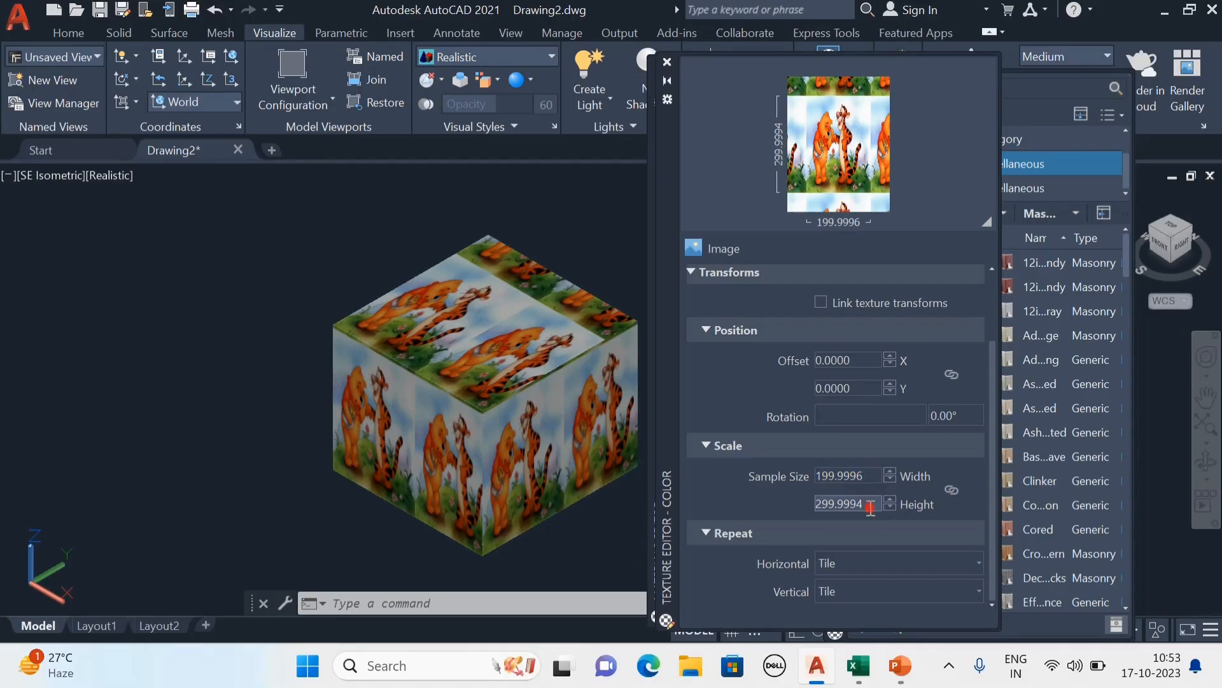
pyautogui.write('250')
pyautogui.press('Return')
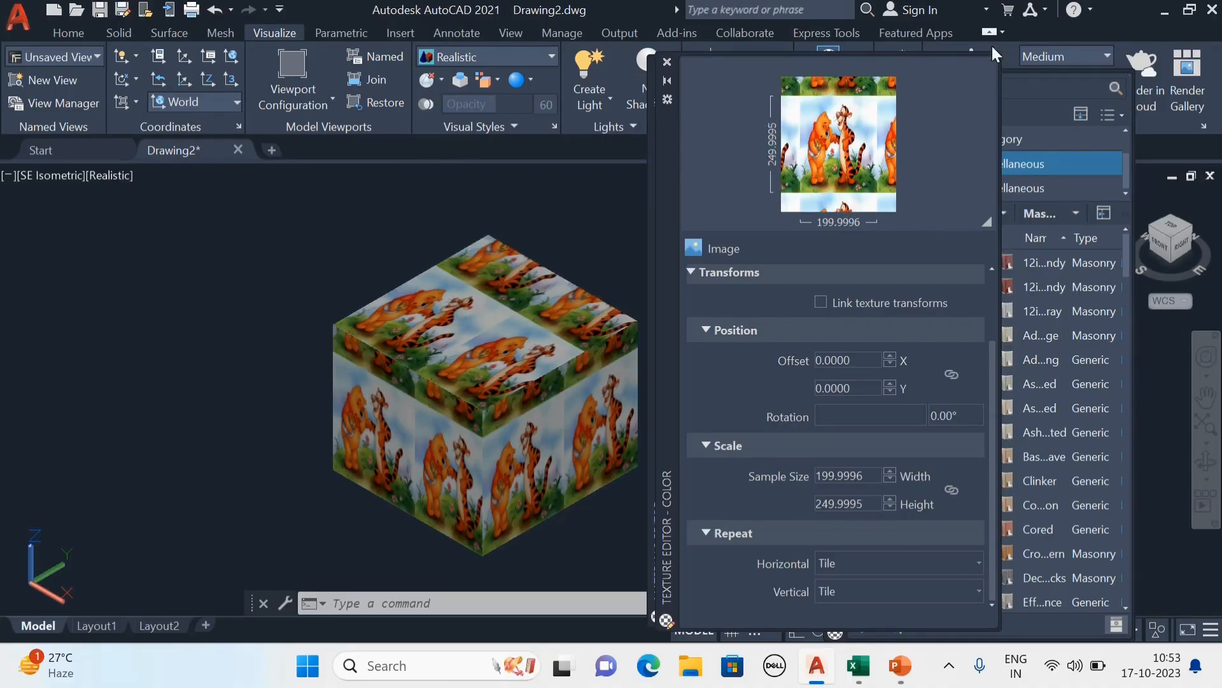
# Close the texture editor, the materials editor and the materials browser.
pyautogui.click(667, 62)
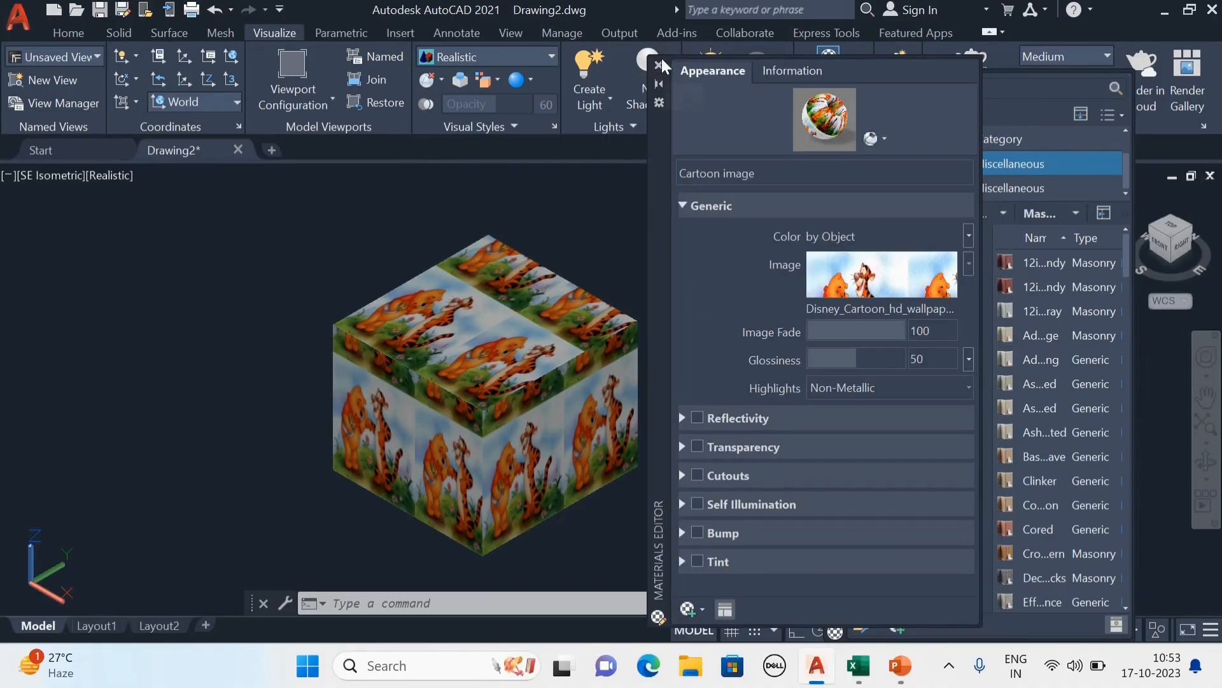
pyautogui.click(660, 66)
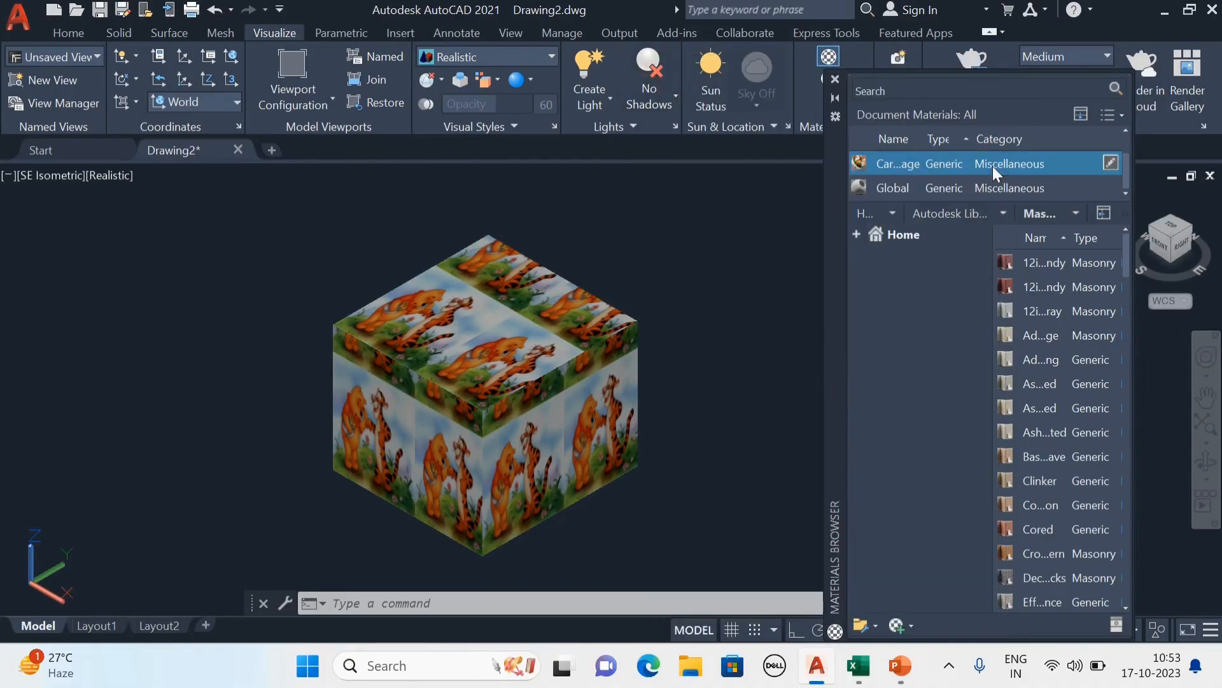
pyautogui.click(835, 80)
pyautogui.press('Escape')
# Examine how the rescaled cartoon picture repeats across the box's top and side faces.
pyautogui.scroll(8, 568, 453)
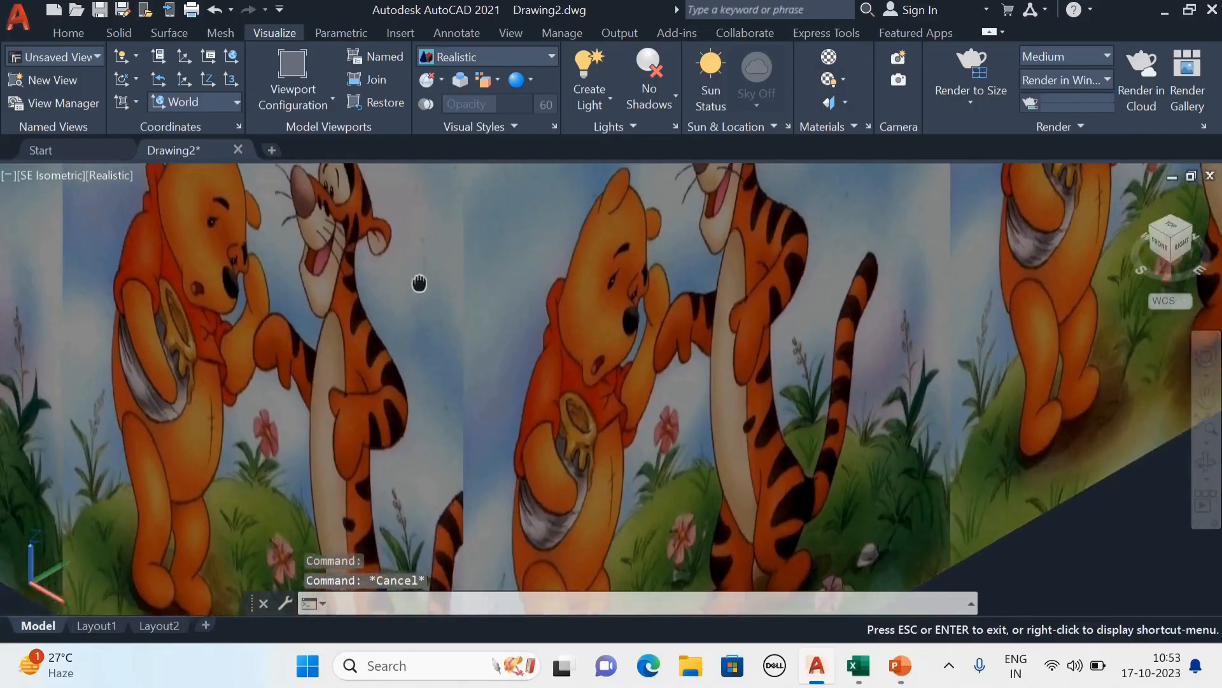
pyautogui.moveTo(420, 281); pyautogui.dragTo(429, 285, button='middle')
pyautogui.scroll(-4, 430, 285)
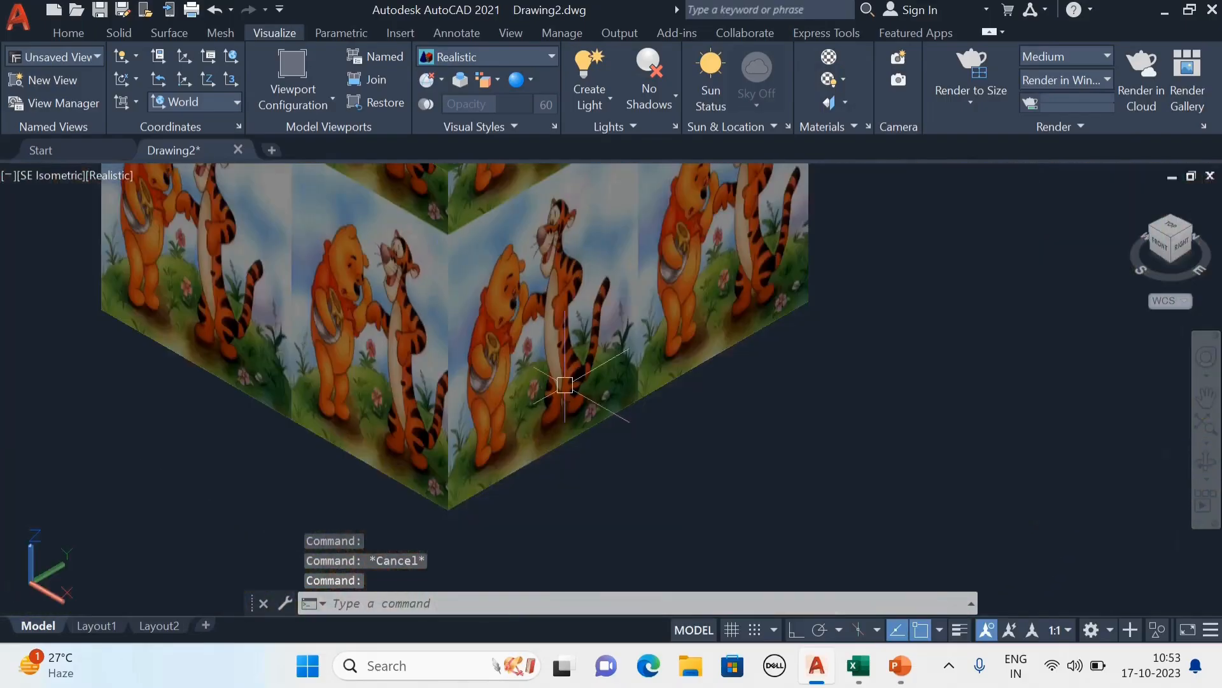
pyautogui.scroll(-2, 563, 384)
pyautogui.moveTo(741, 331); pyautogui.dragTo(666, 466, button='middle')
pyautogui.scroll(-4, 666, 467)
pyautogui.moveTo(817, 390); pyautogui.dragTo(568, 382, button='middle')
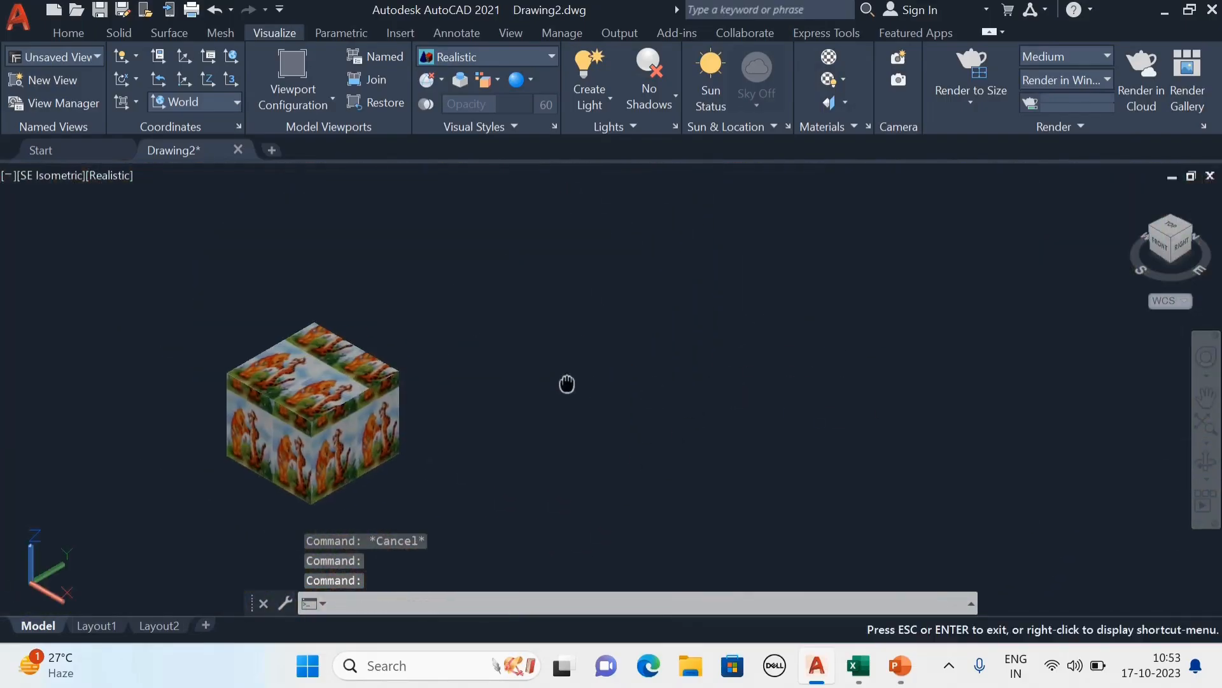
pyautogui.scroll(2, 432, 382)
pyautogui.moveTo(431, 382); pyautogui.dragTo(449, 362, button='middle')
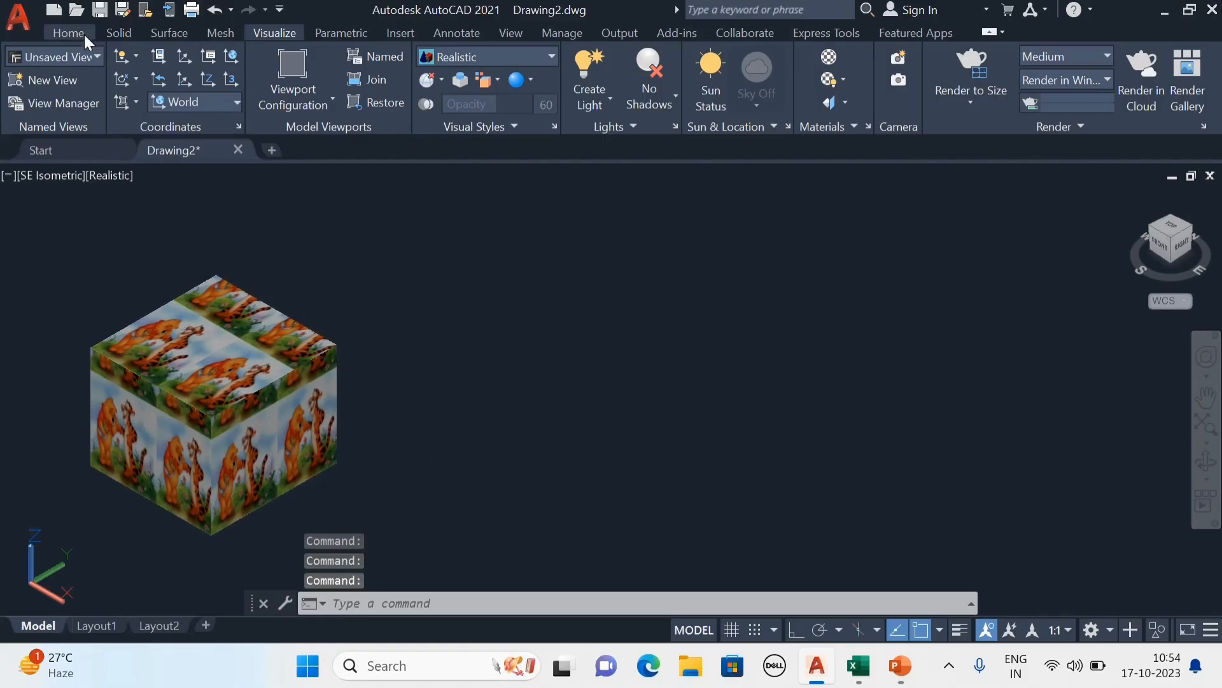
# Draw a solid sphere of roughly the box's size in the empty space to the right of the box.
pyautogui.click(84, 34)
pyautogui.click(30, 95)
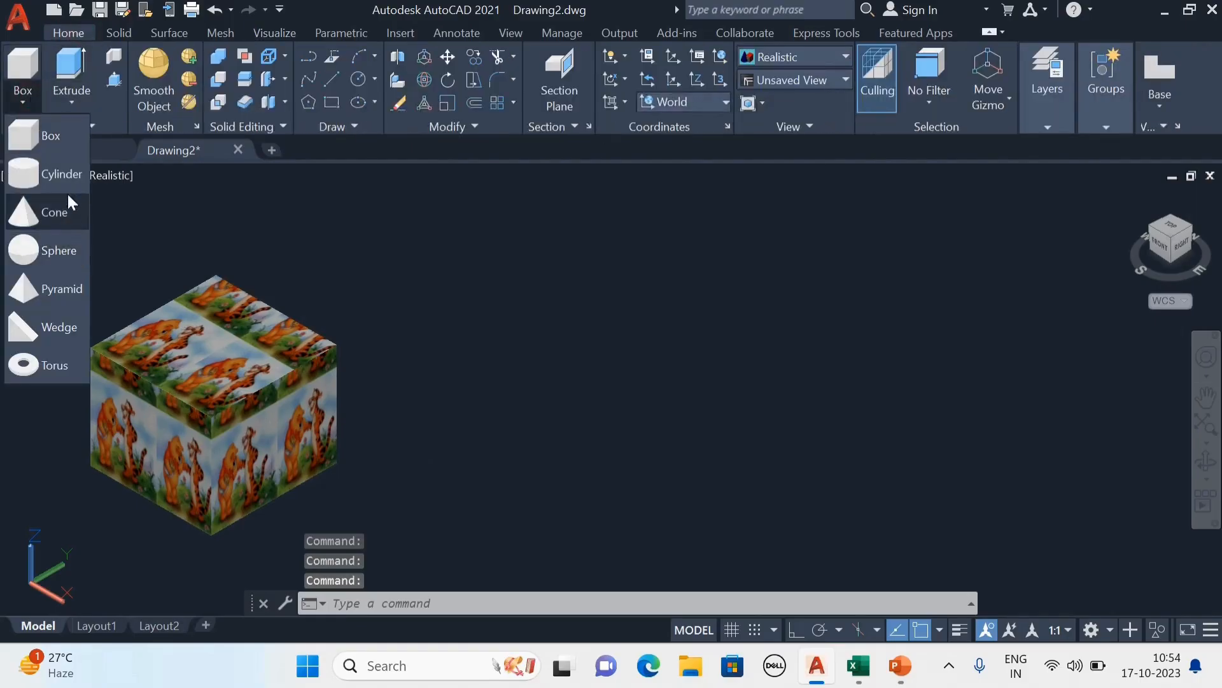
pyautogui.click(60, 256)
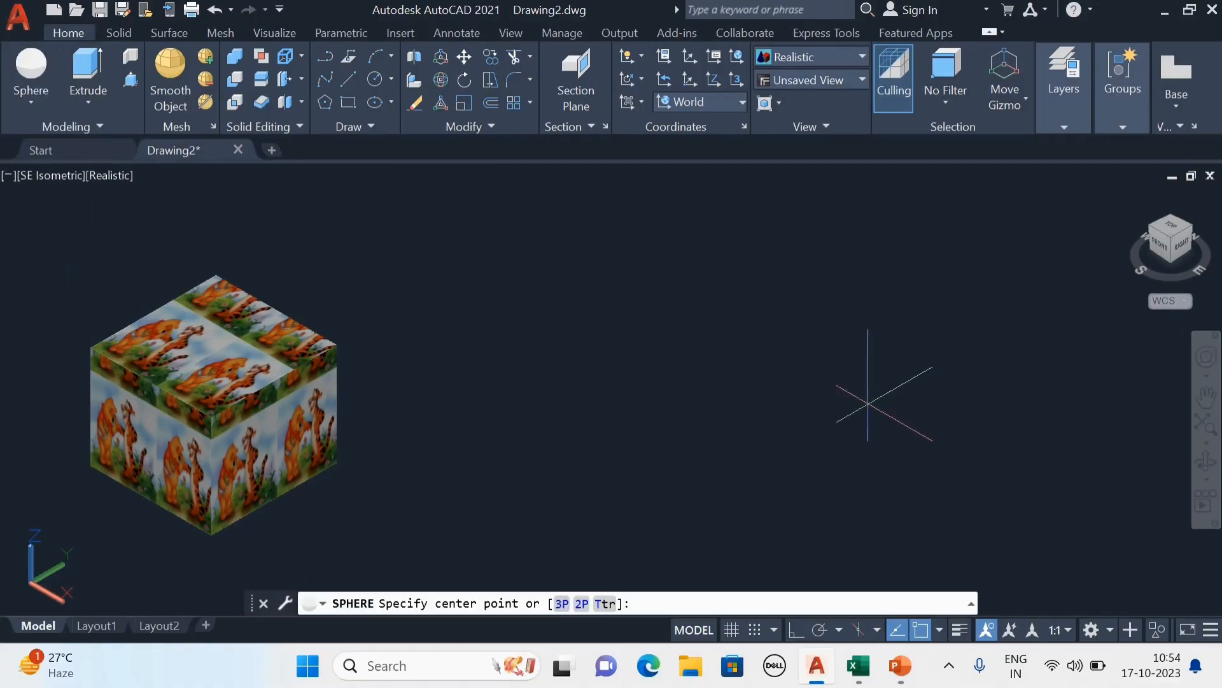
pyautogui.click(649, 377)
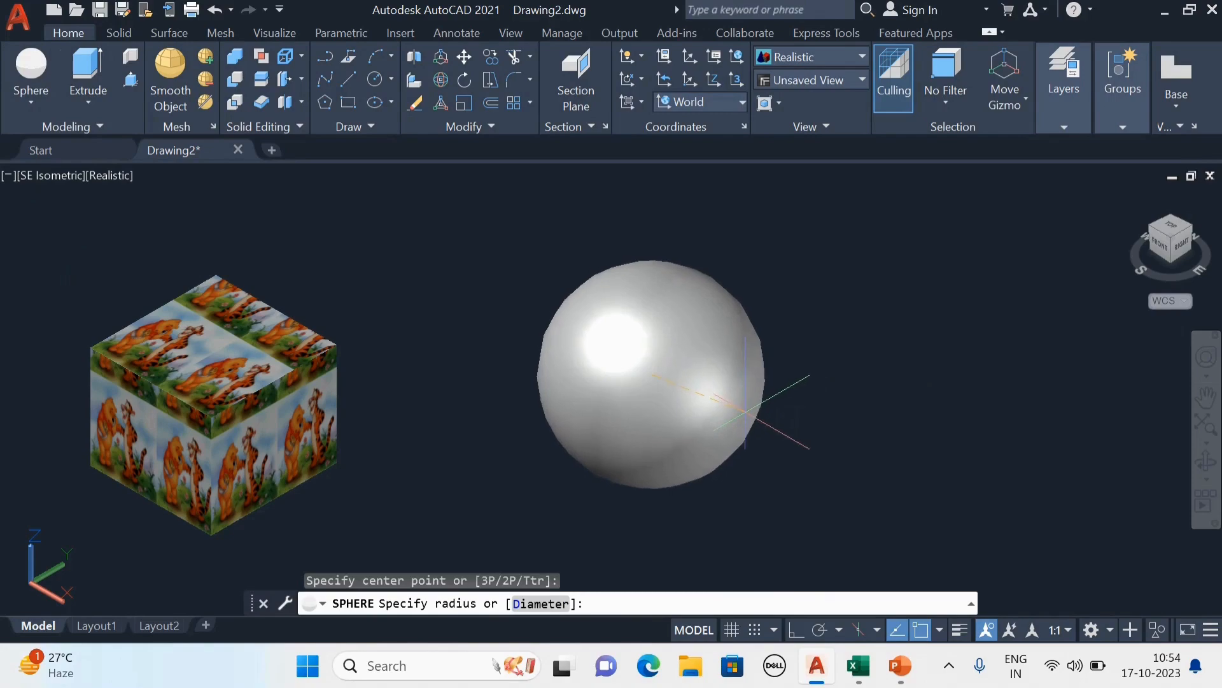
pyautogui.press('Escape')
pyautogui.scroll(-3, 879, 437)
pyautogui.moveTo(879, 437); pyautogui.dragTo(720, 443, button='middle')
pyautogui.scroll(2, 721, 443)
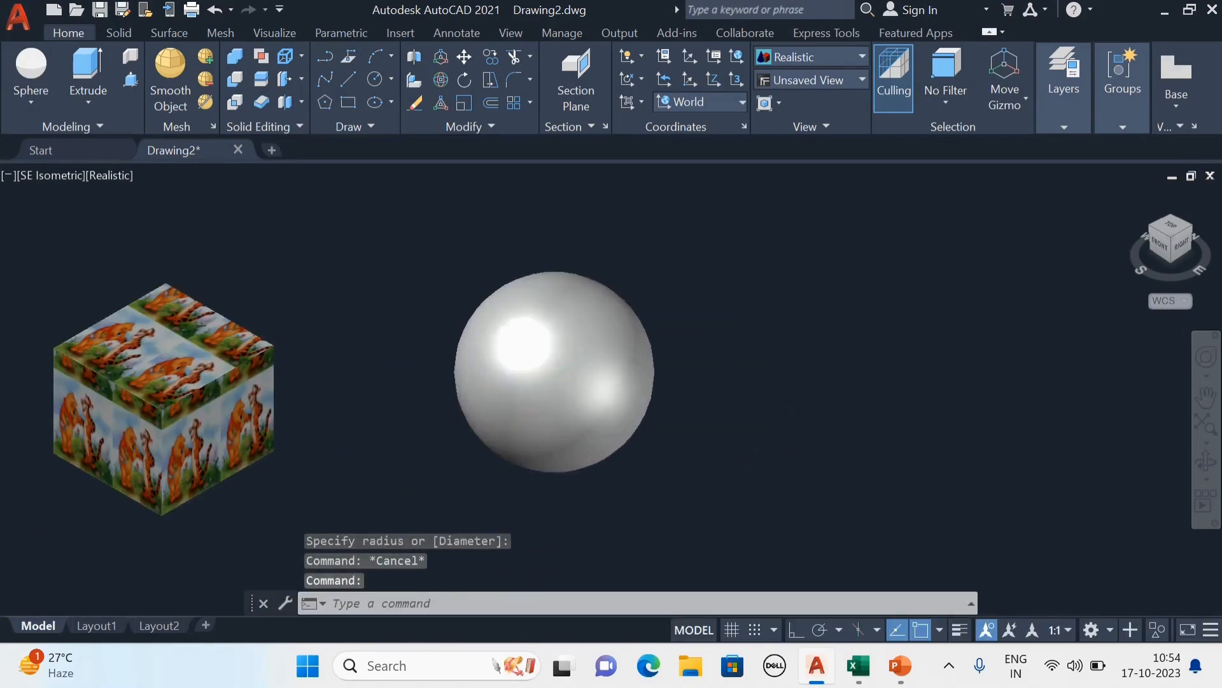
pyautogui.moveTo(529, 401)
pyautogui.mouseDown(button='middle')
pyautogui.moveTo(568, 401)
pyautogui.moveTo(540, 401)
pyautogui.mouseUp(button='middle')
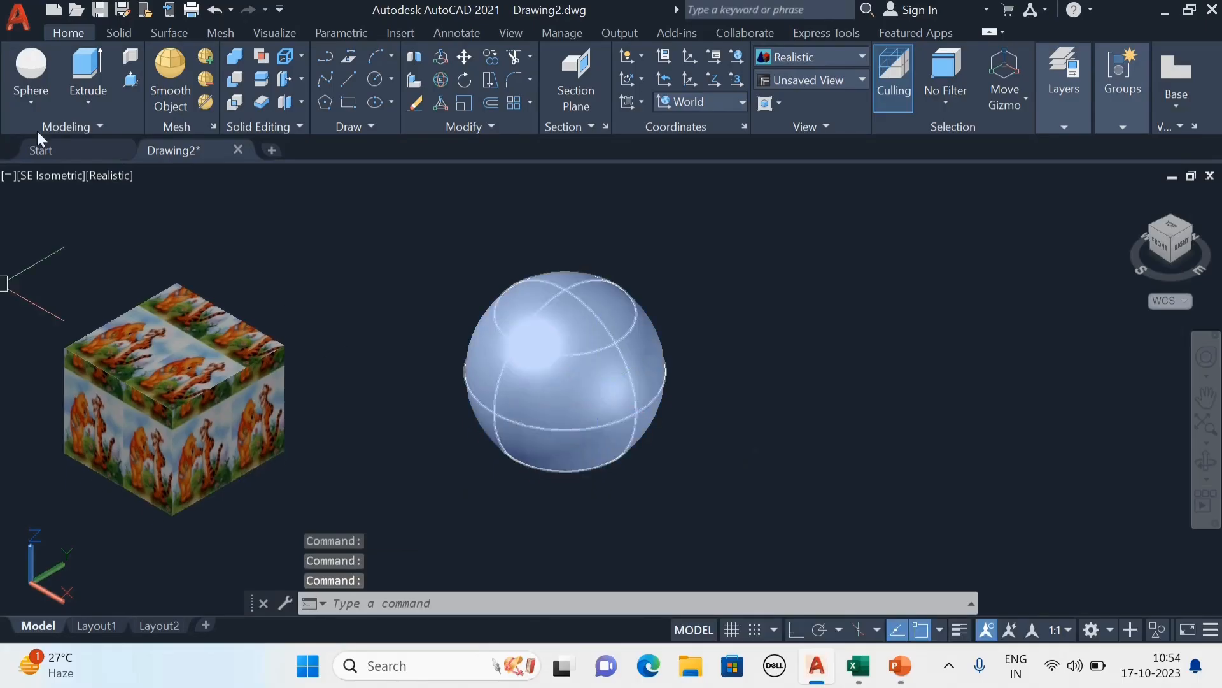
pyautogui.press('Escape')
# Reopen the materials browser and duplicate the Global material among the document materials.
pyautogui.click(283, 33)
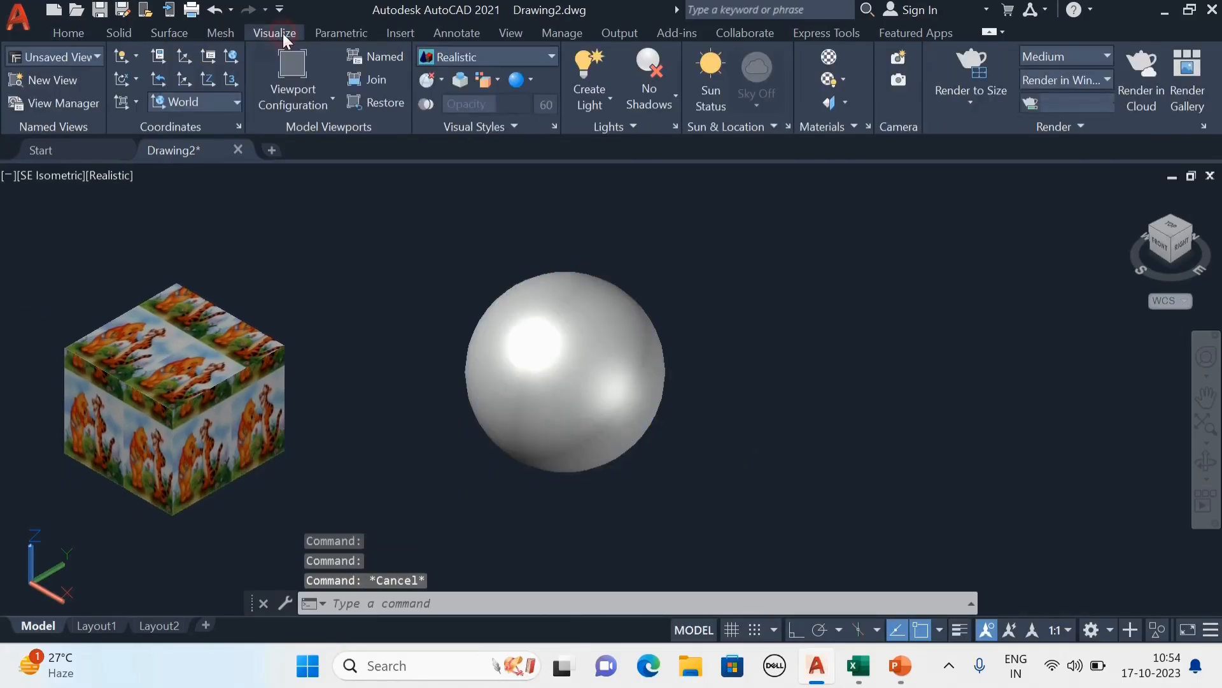
pyautogui.click(829, 57)
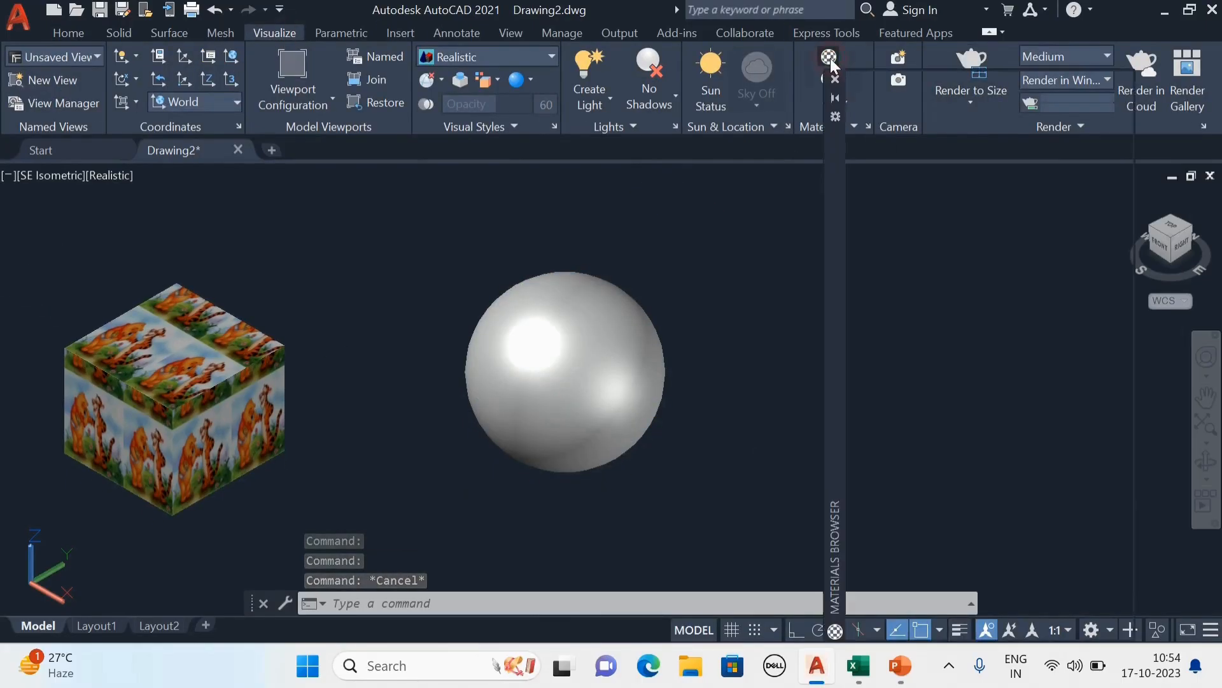
pyautogui.scroll(1, 923, 178)
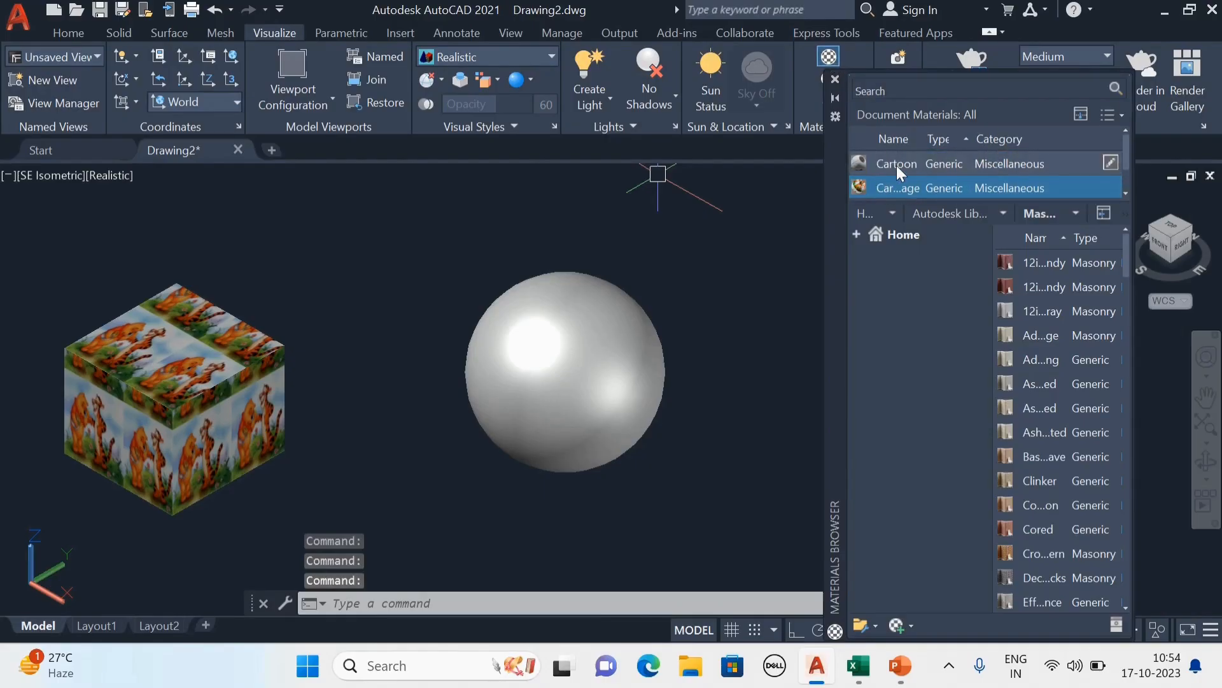
pyautogui.rightClick(896, 166)
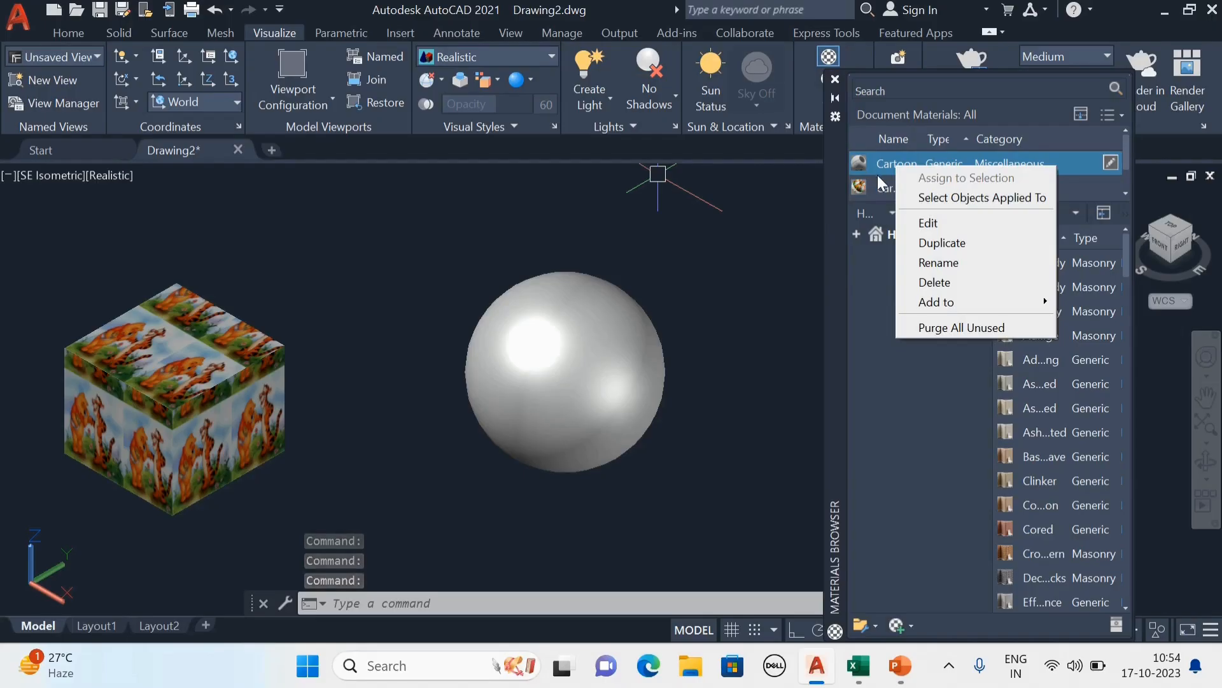
pyautogui.click(1088, 182)
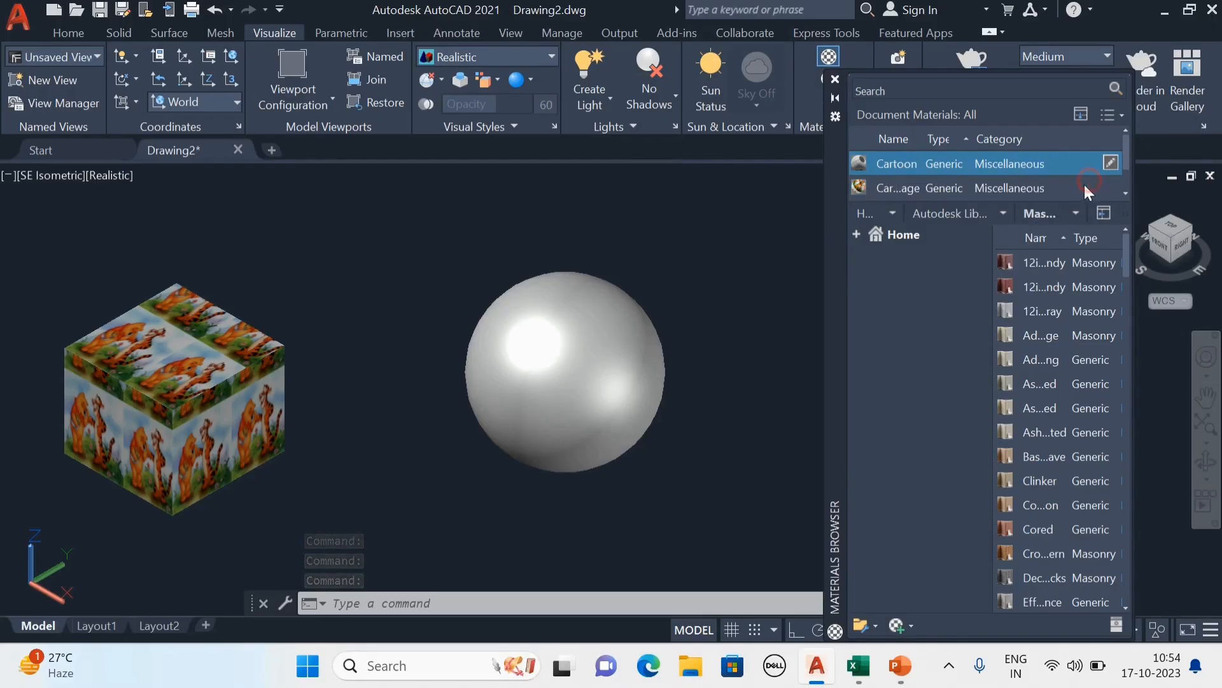
pyautogui.scroll(-1, 913, 182)
pyautogui.rightClick(899, 184)
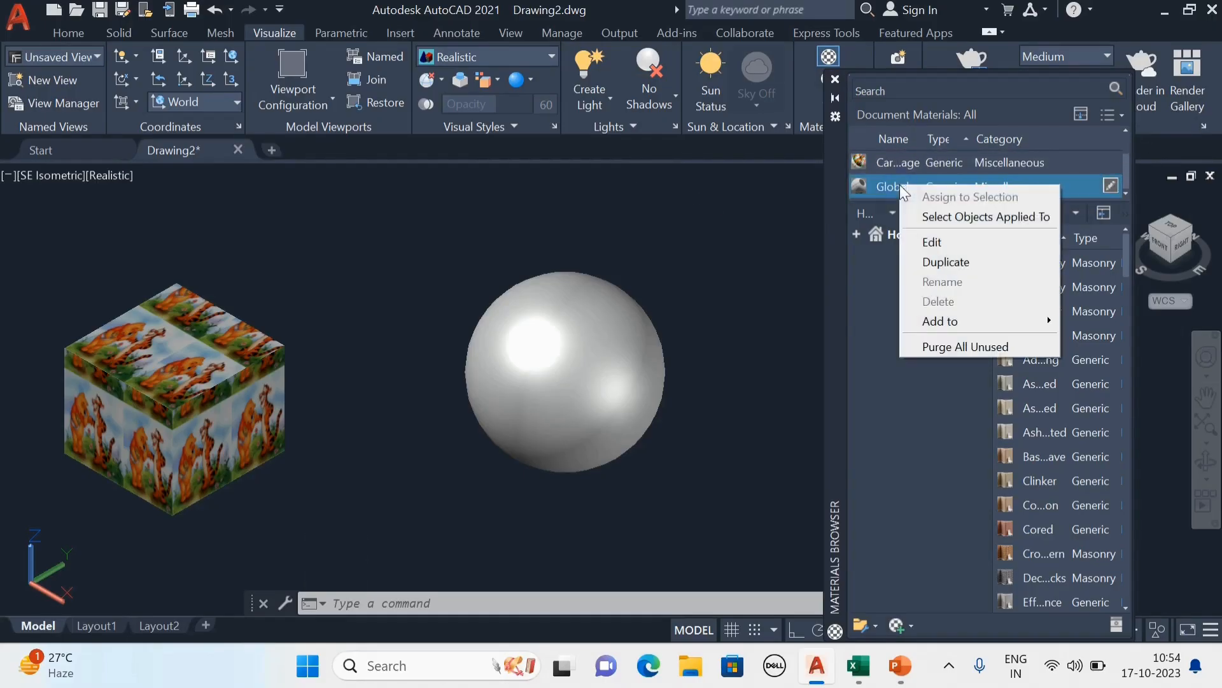
pyautogui.click(947, 275)
pyautogui.click(948, 262)
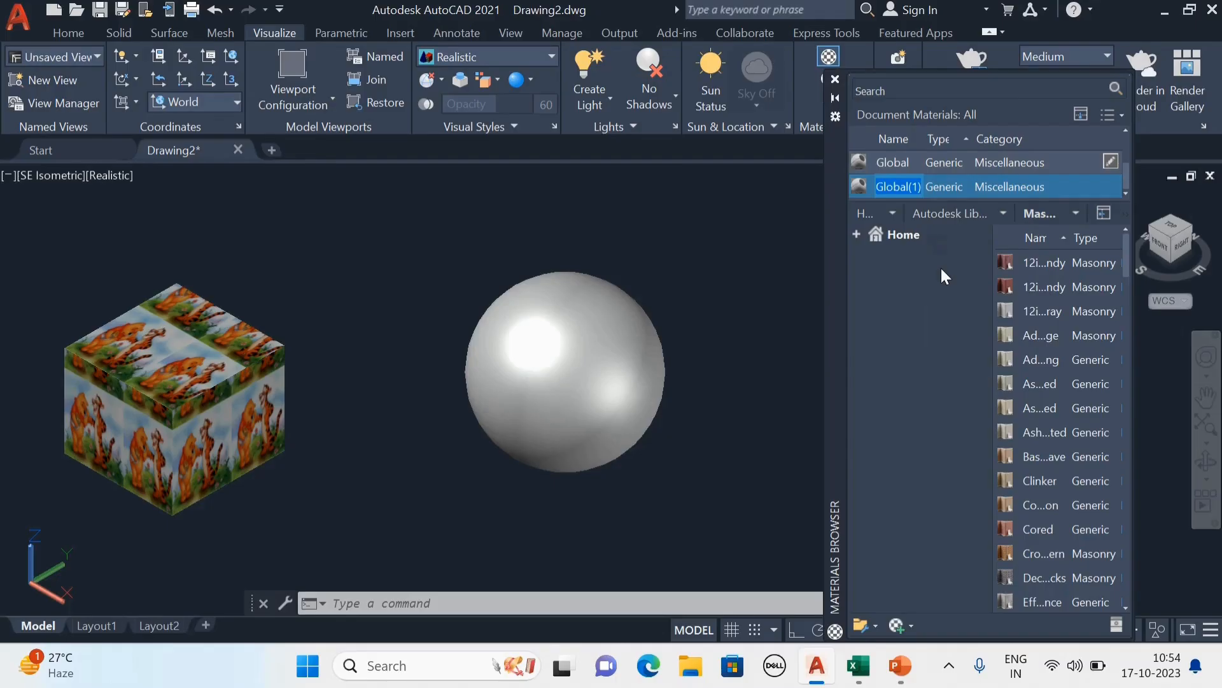
# Rename the duplicated material as Jerry and assign the Jerry JPG picture from the Desktop as its image.
pyautogui.write('Jerry')
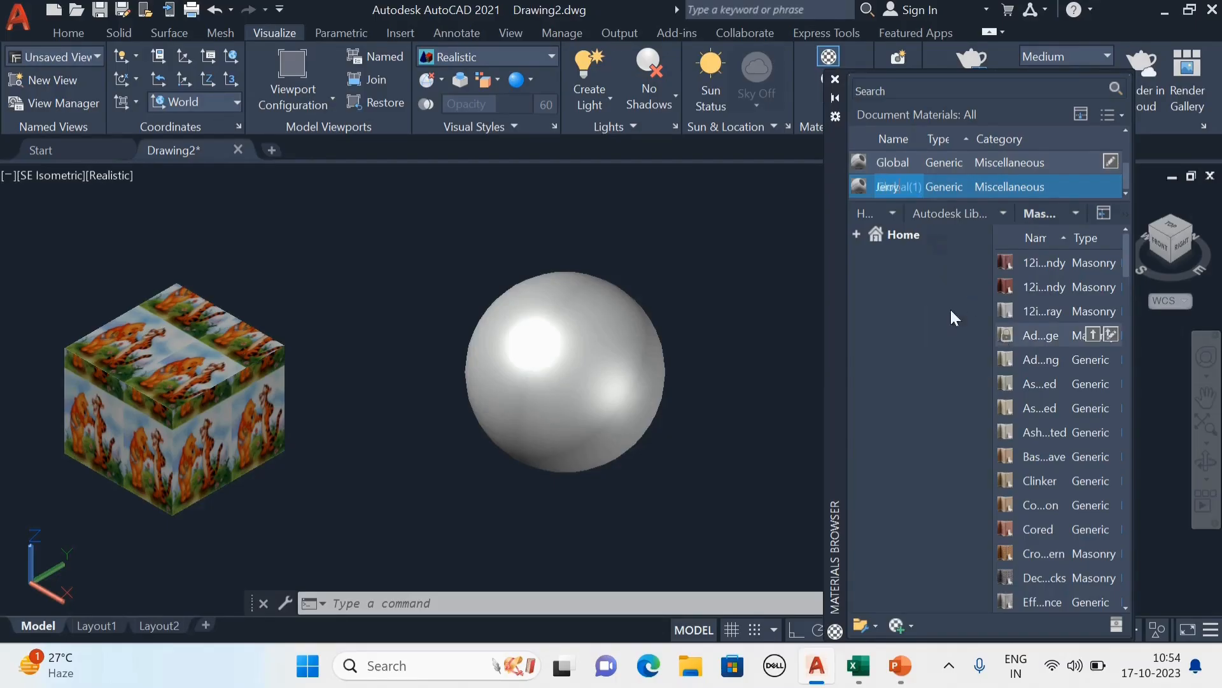
pyautogui.click(911, 282)
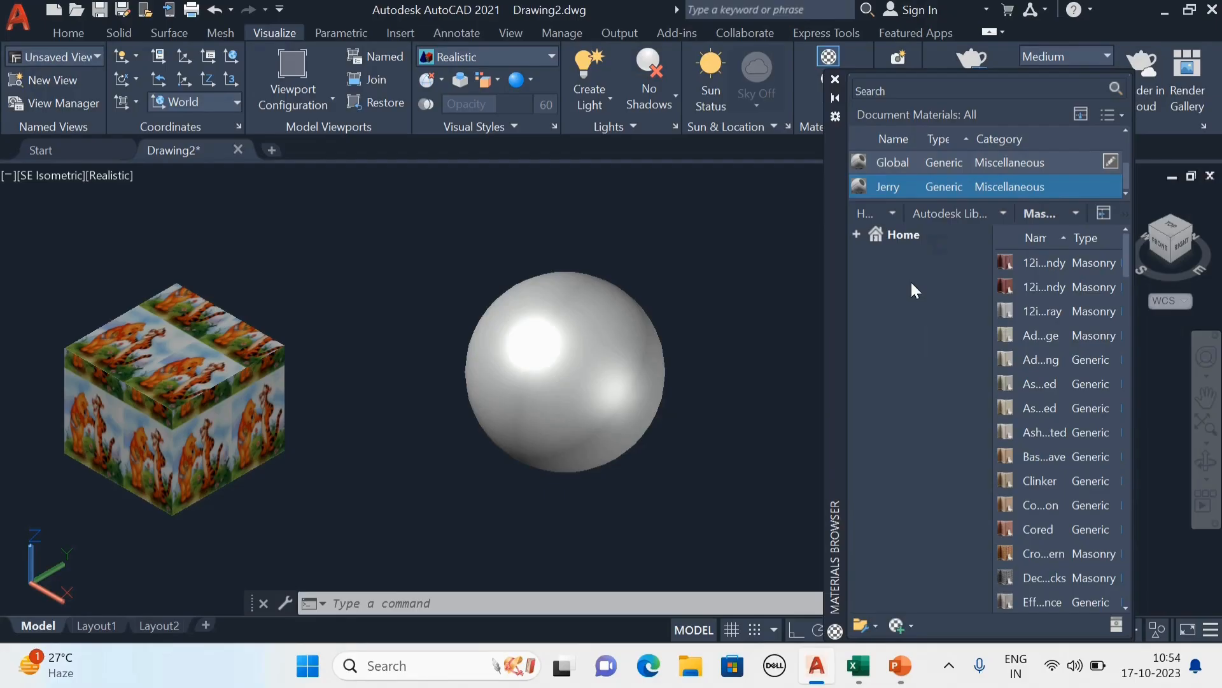
pyautogui.doubleClick(906, 185)
pyautogui.click(861, 270)
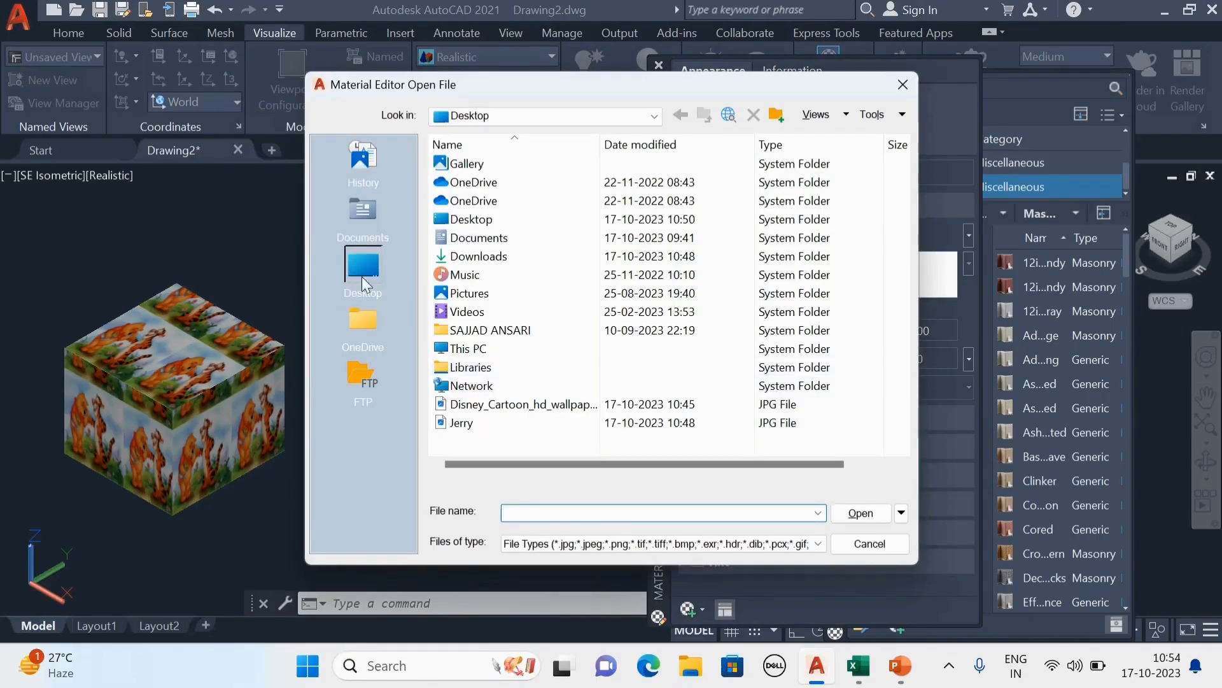
pyautogui.click(499, 424)
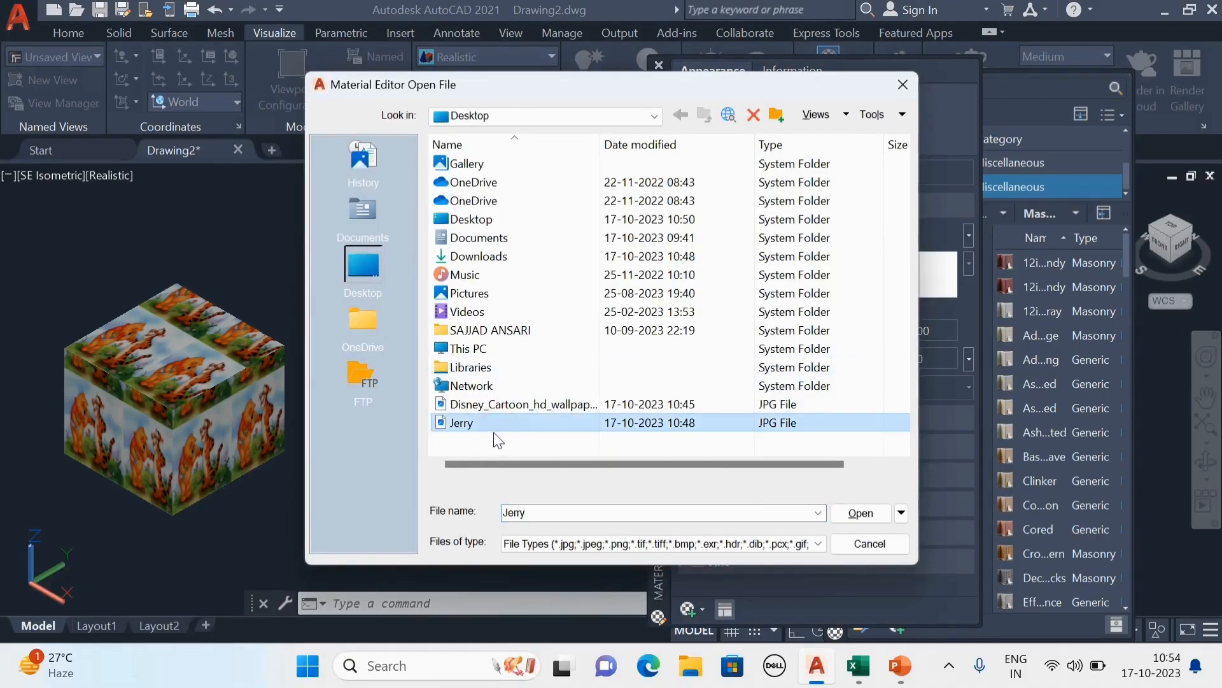
pyautogui.click(861, 513)
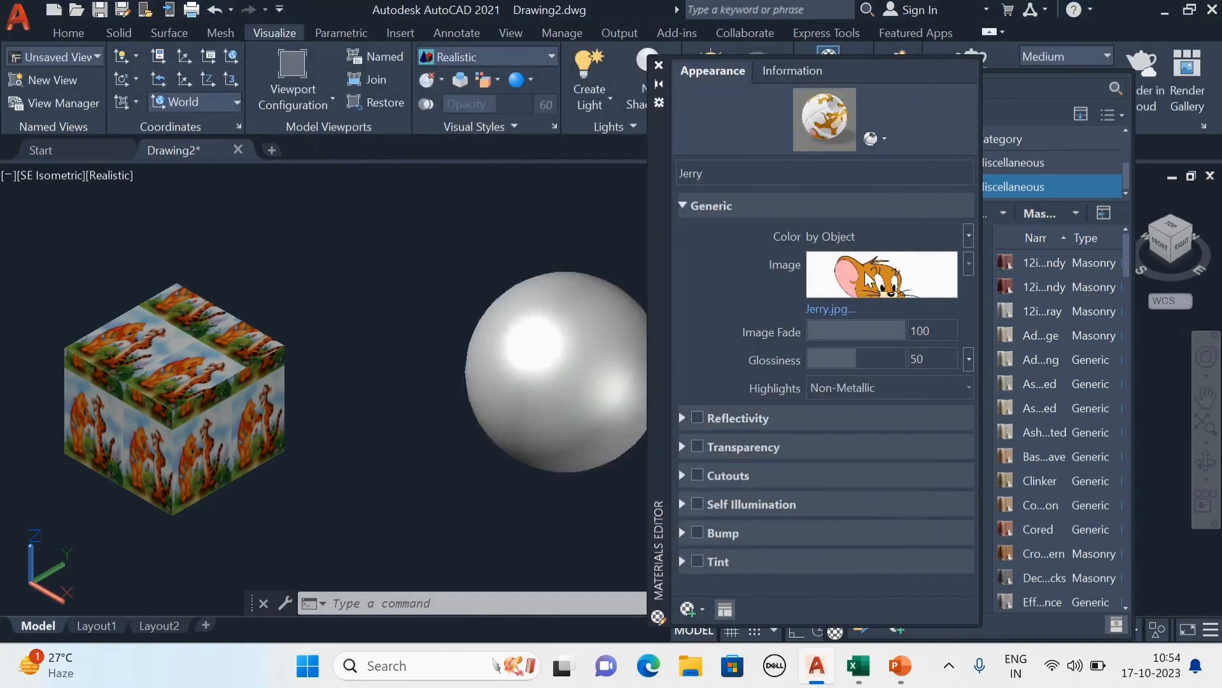
pyautogui.moveTo(867, 279)
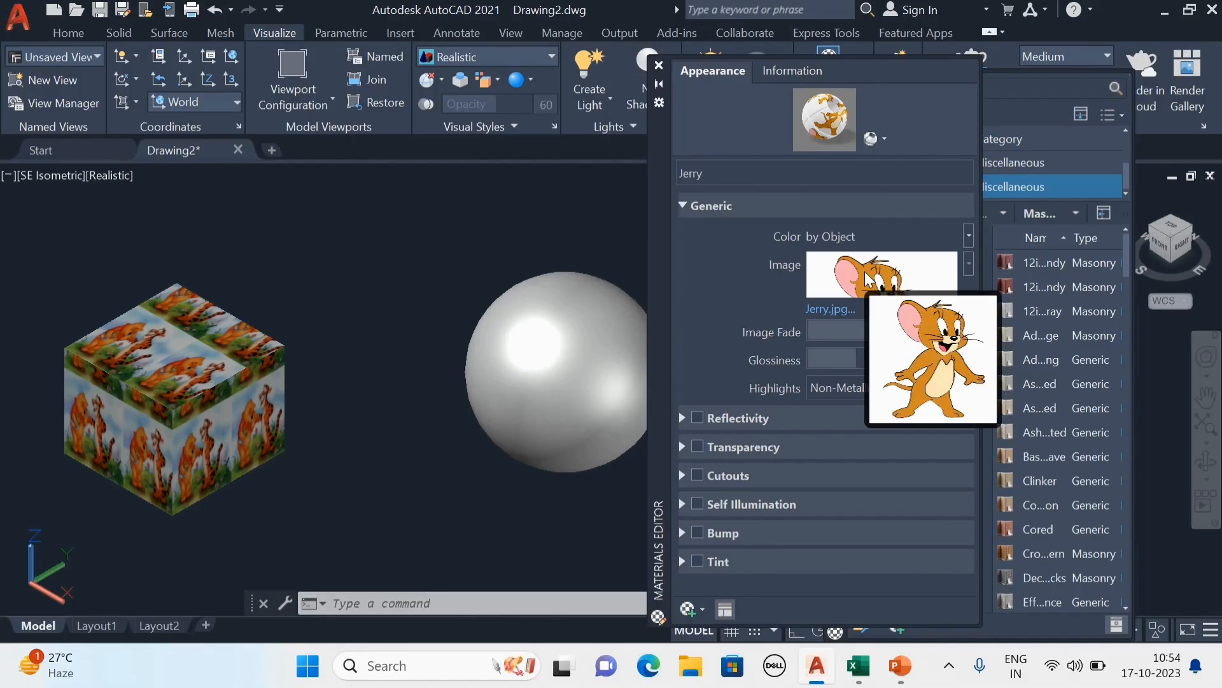
# Close the materials editor and apply the Jerry material to the sphere.
pyautogui.click(659, 66)
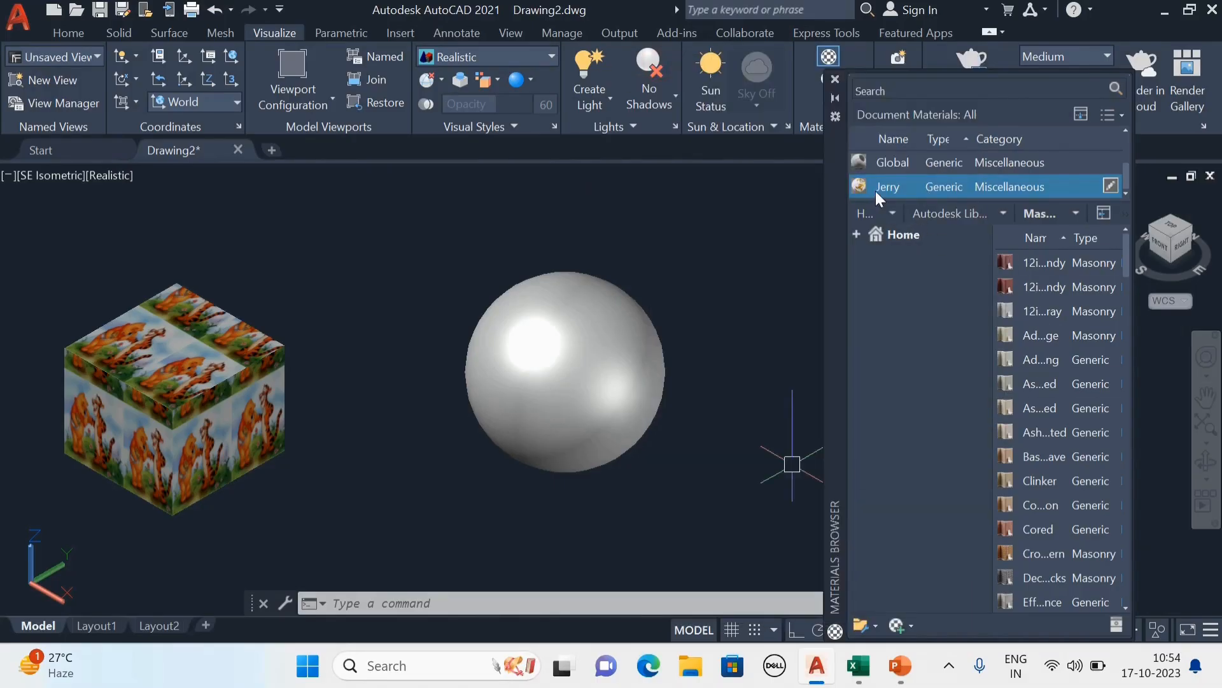
pyautogui.moveTo(876, 189); pyautogui.dragTo(597, 377)
# Examine from several angles how the Jerry picture wraps around the sphere's surface.
pyautogui.scroll(5, 597, 377)
pyautogui.scroll(-5, 547, 454)
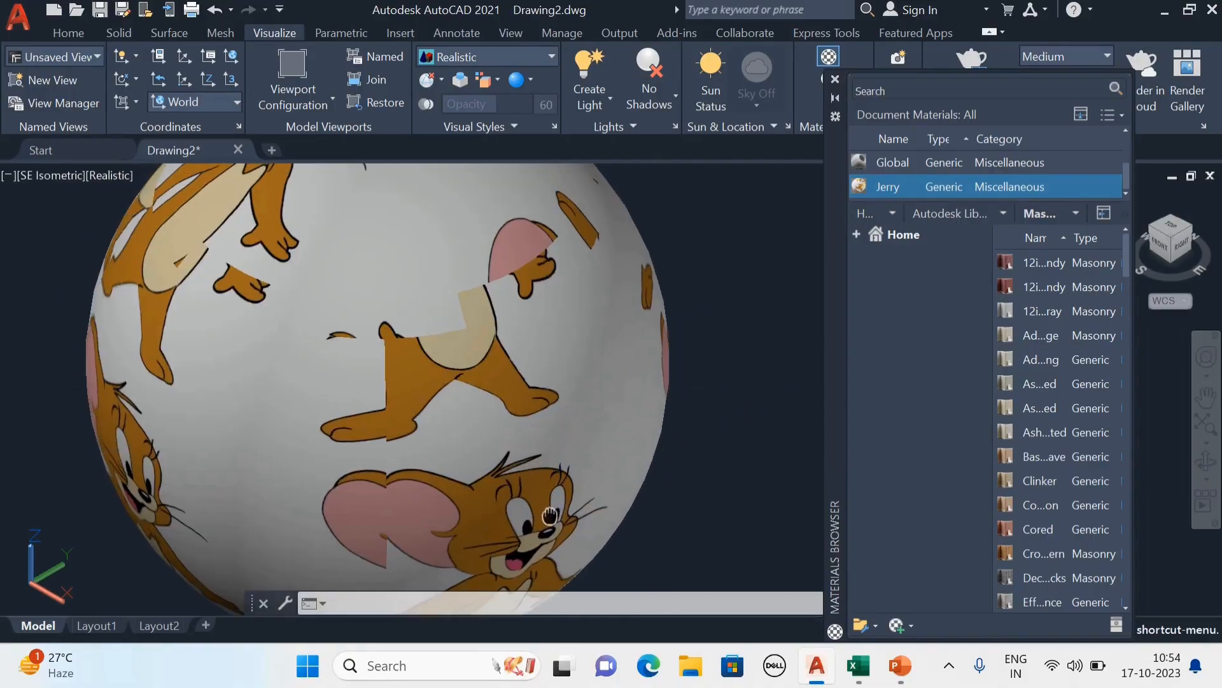
pyautogui.scroll(4, 482, 500)
pyautogui.scroll(-5, 481, 500)
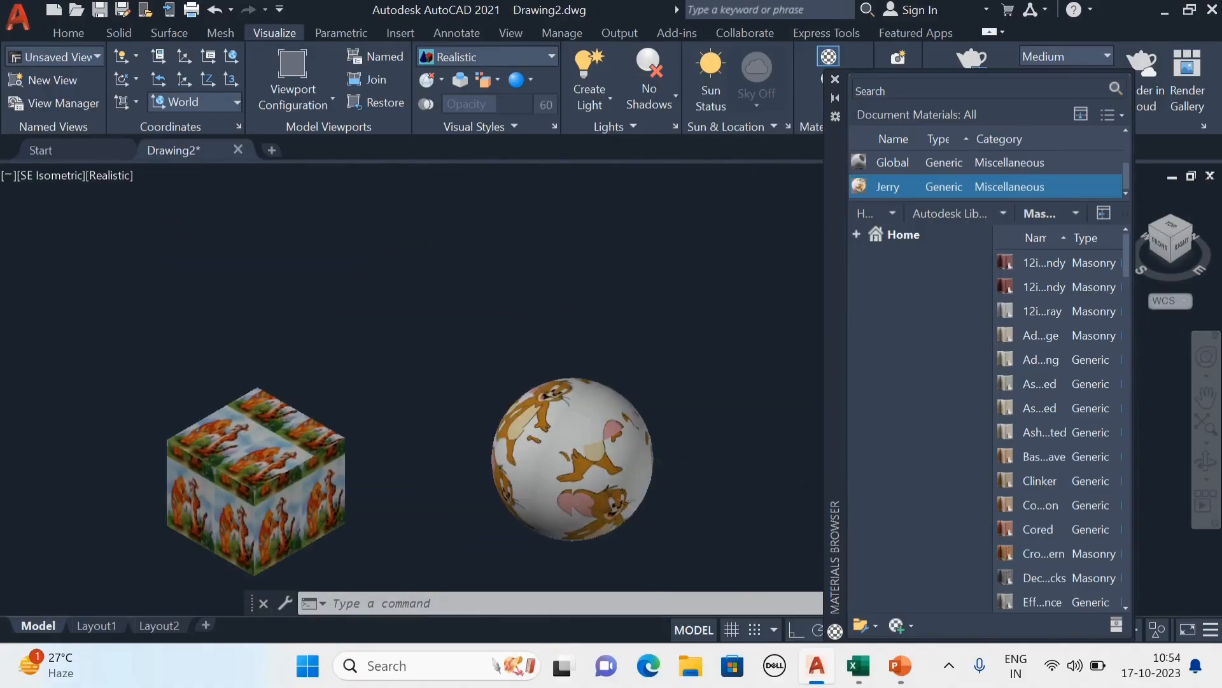
pyautogui.moveTo(481, 500)
pyautogui.keyDown('shift'); pyautogui.mouseDown(button='middle')
pyautogui.moveTo(605, 391)
pyautogui.moveTo(657, 321)
pyautogui.moveTo(648, 331)
pyautogui.mouseUp(button='middle'); pyautogui.keyUp('shift')
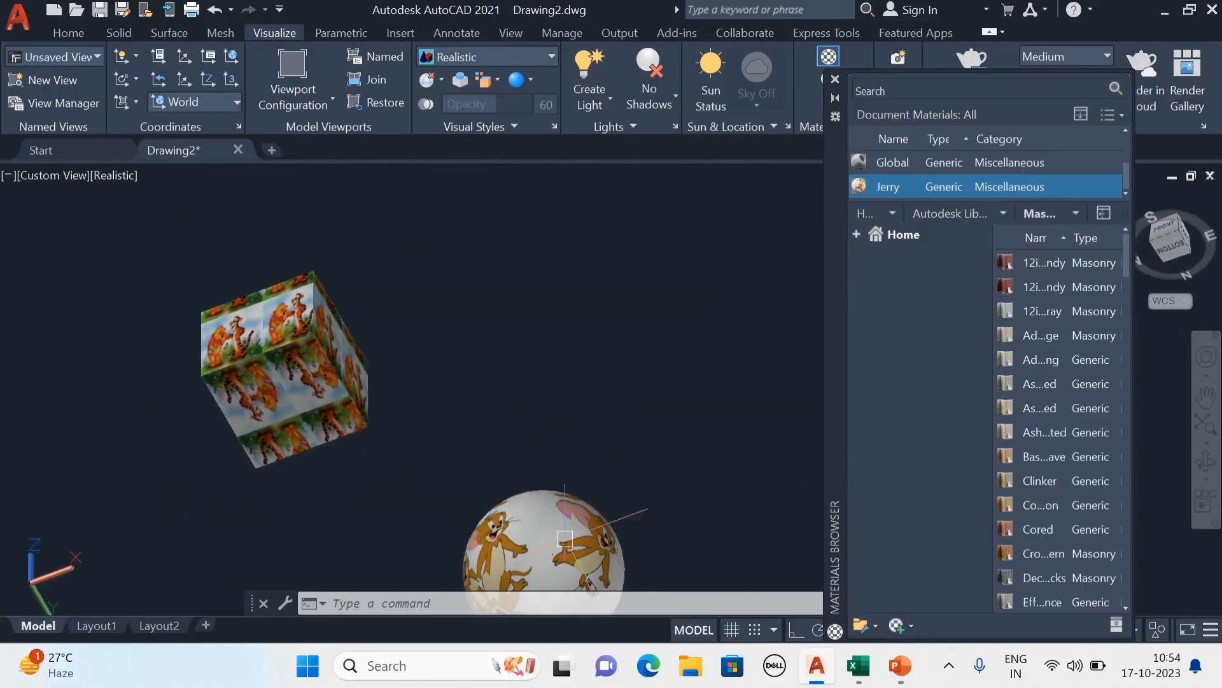
pyautogui.moveTo(565, 519); pyautogui.dragTo(587, 328, button='middle')
pyautogui.scroll(6, 545, 407)
pyautogui.scroll(-4, 418, 428)
pyautogui.scroll(-3, 418, 429)
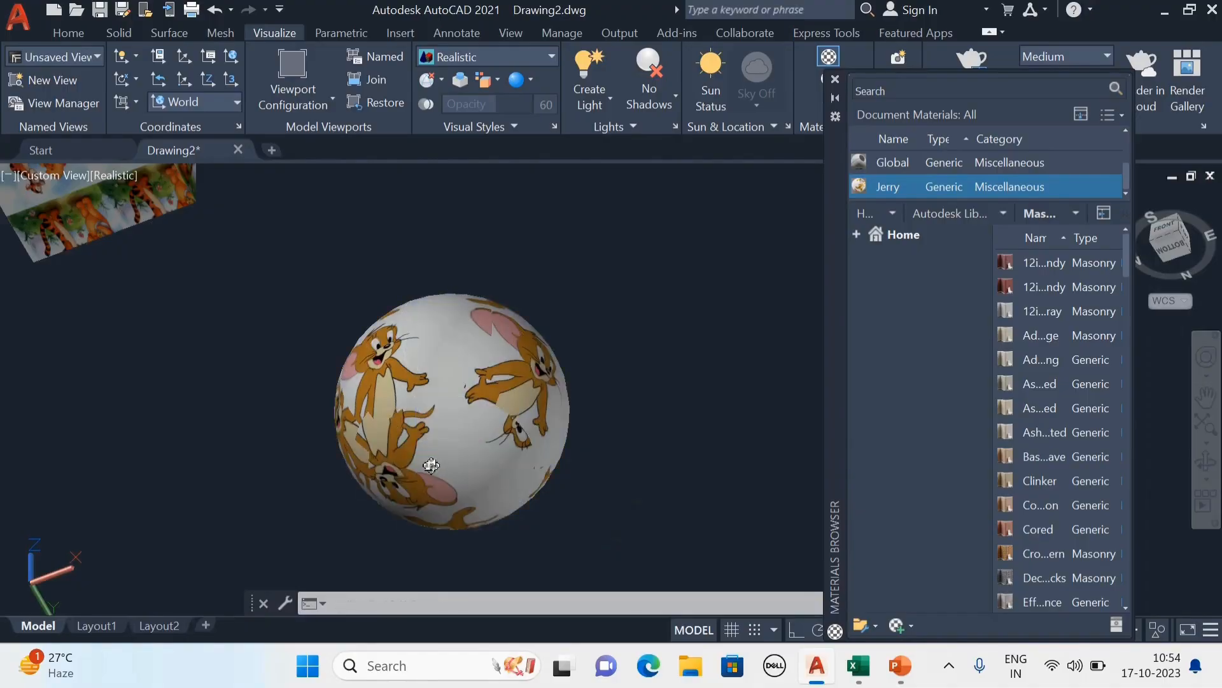
pyautogui.moveTo(422, 459)
pyautogui.keyDown('shift'); pyautogui.mouseDown(button='middle')
pyautogui.moveTo(491, 445)
pyautogui.moveTo(639, 295)
pyautogui.moveTo(472, 441)
pyautogui.moveTo(565, 521)
pyautogui.moveTo(448, 522)
pyautogui.mouseUp(button='middle'); pyautogui.keyUp('shift')
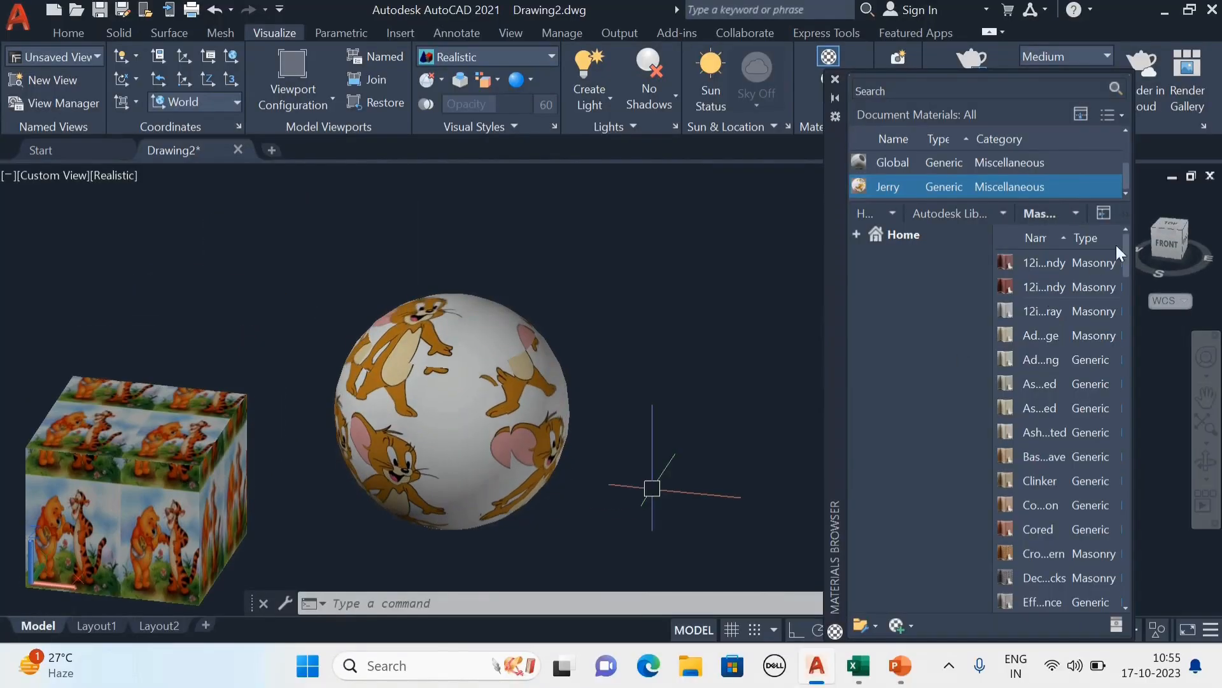
# Close the materials browser and view the textured box and sphere side by side.
pyautogui.click(836, 80)
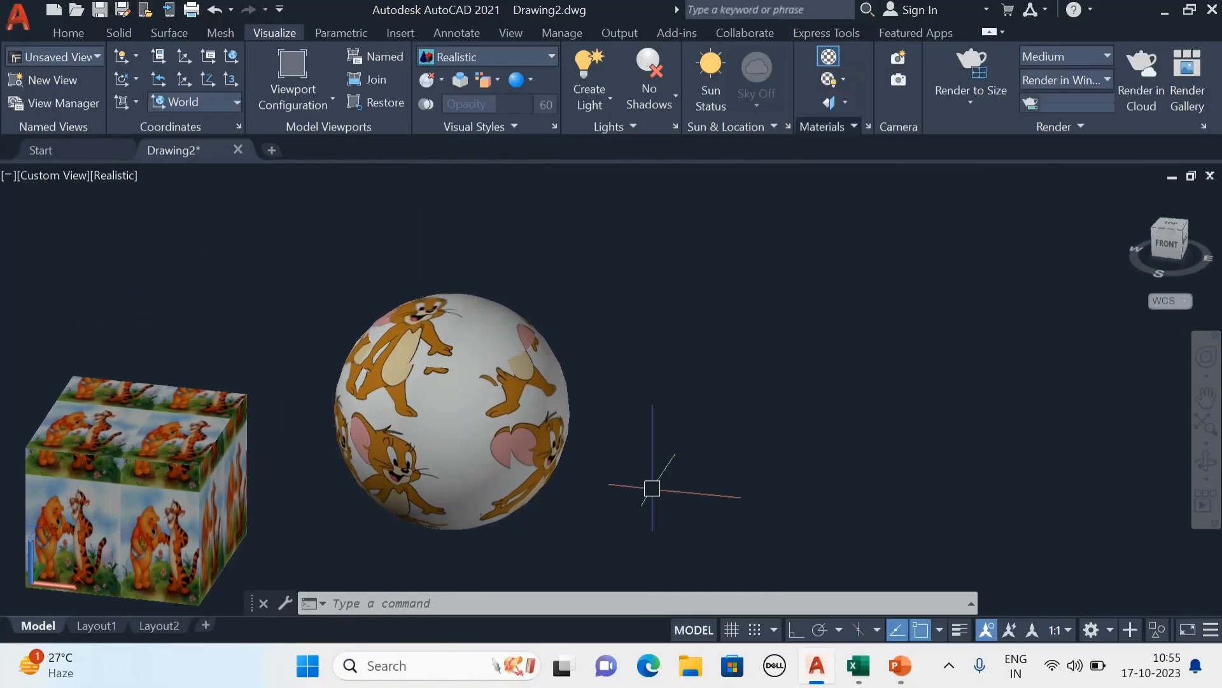
pyautogui.scroll(-7, 783, 318)
pyautogui.scroll(8, 655, 393)
pyautogui.moveTo(716, 382); pyautogui.dragTo(731, 456, button='middle')
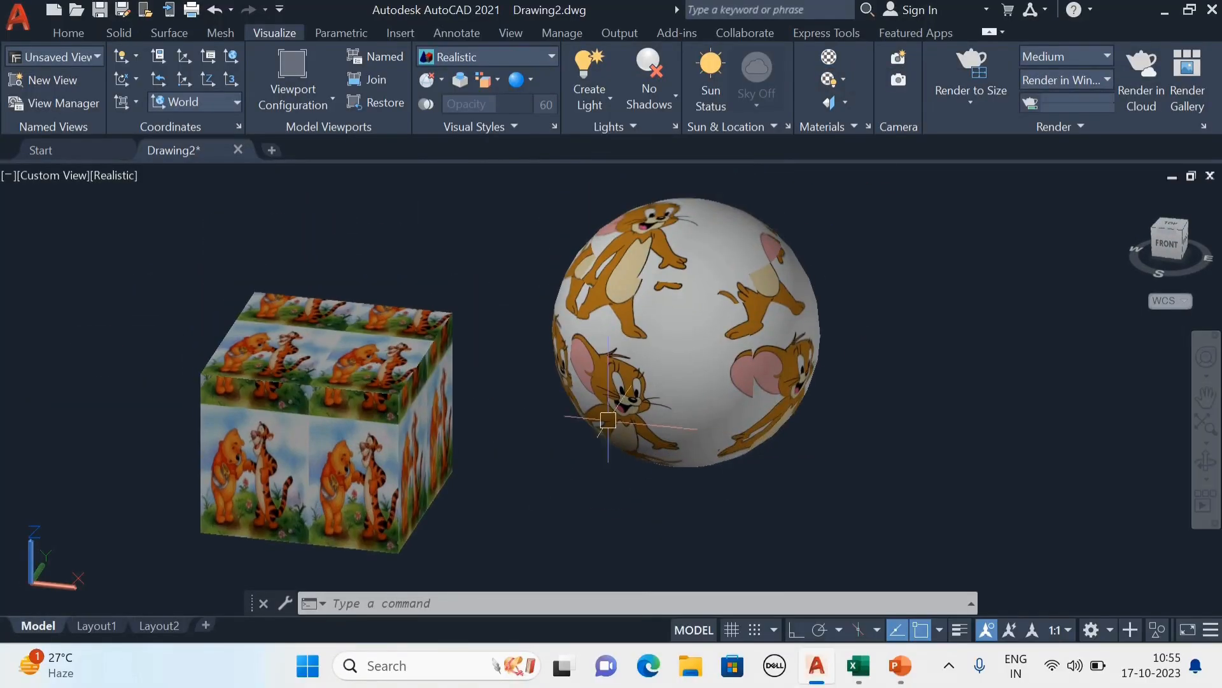
pyautogui.moveTo(565, 412); pyautogui.dragTo(606, 437, button='middle')
pyautogui.moveTo(553, 467); pyautogui.dragTo(559, 459, button='middle')
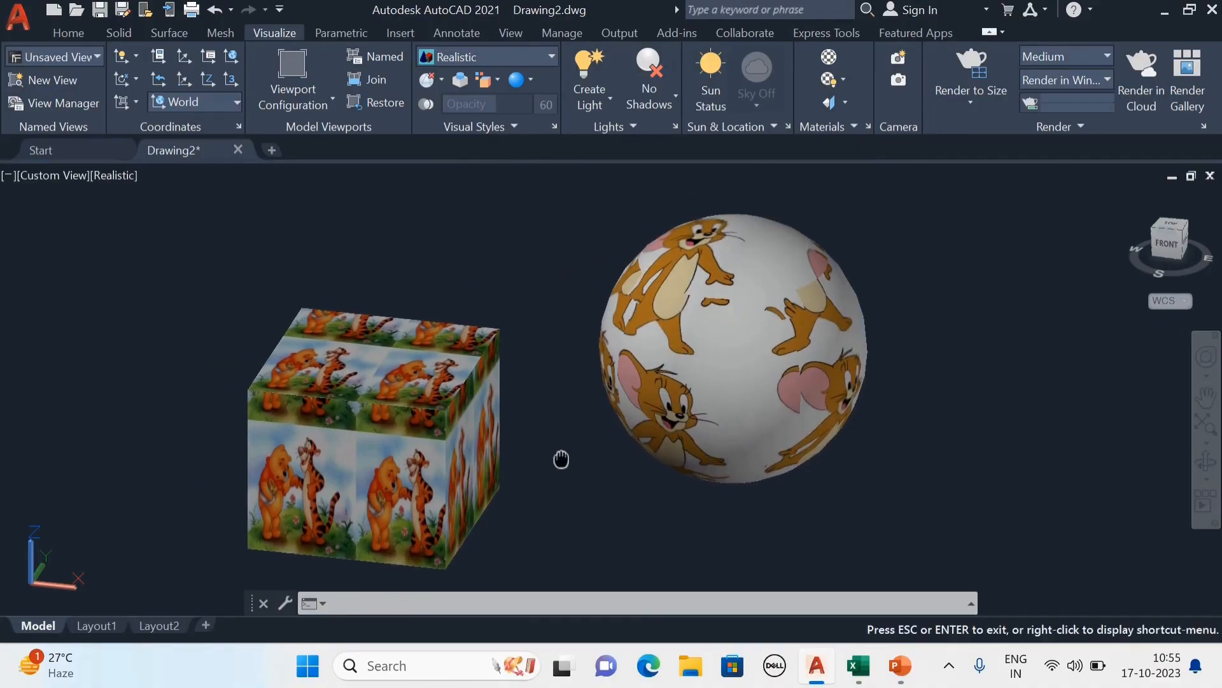